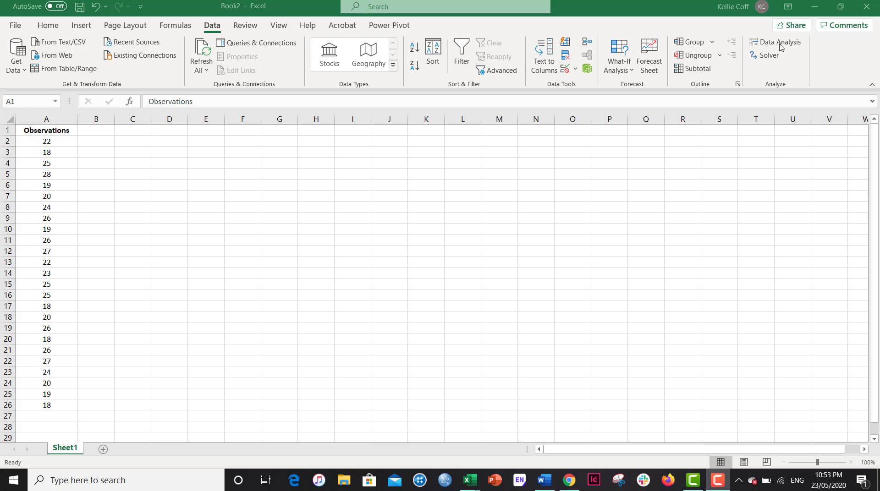
# Enable the Analysis ToolPak add-in through the Excel options' Excel Add-ins manager
pyautogui.click(19, 30)
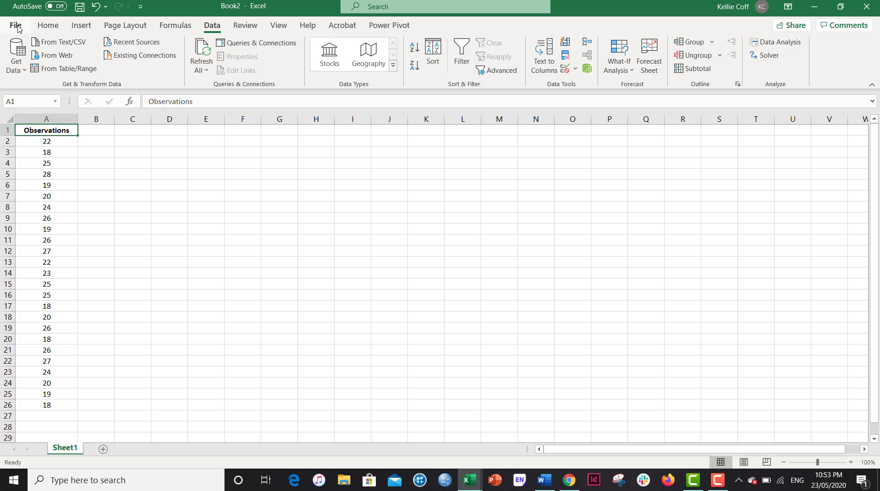
pyautogui.click(17, 27)
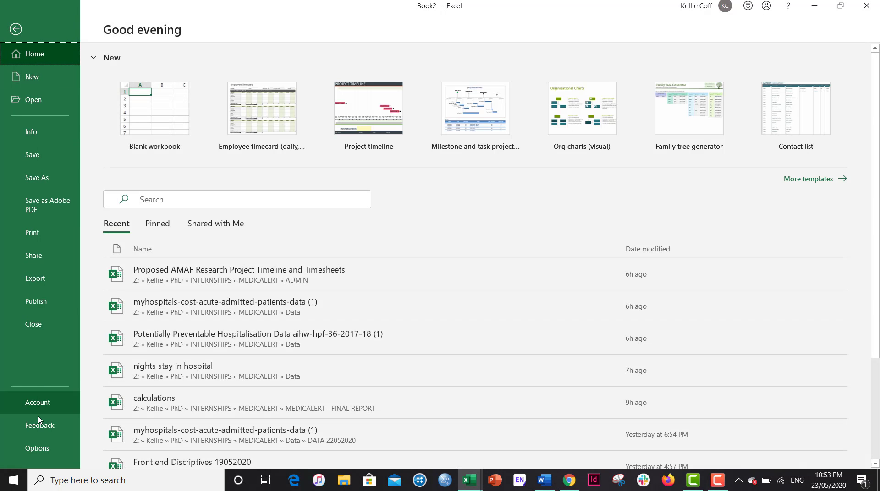
pyautogui.click(39, 447)
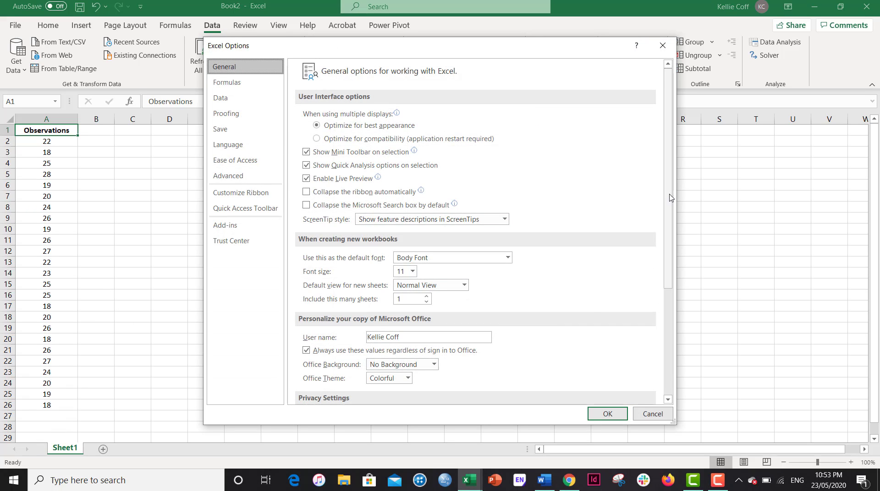
pyautogui.click(232, 225)
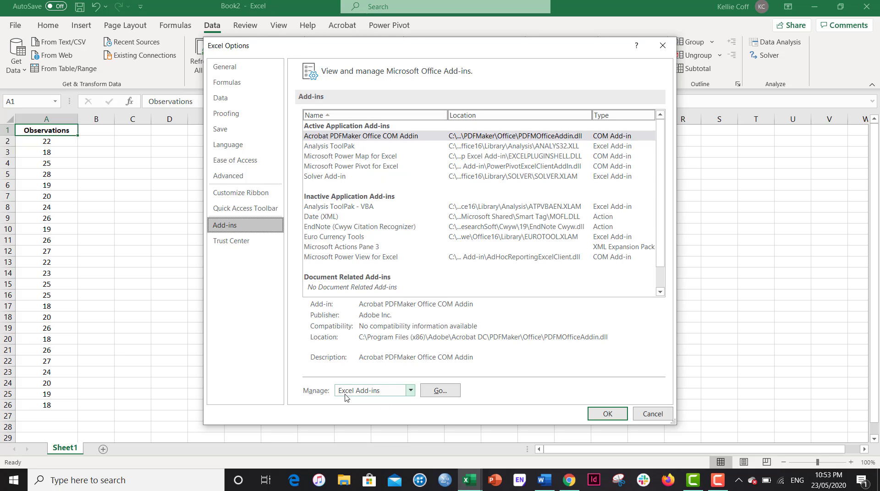
pyautogui.click(441, 391)
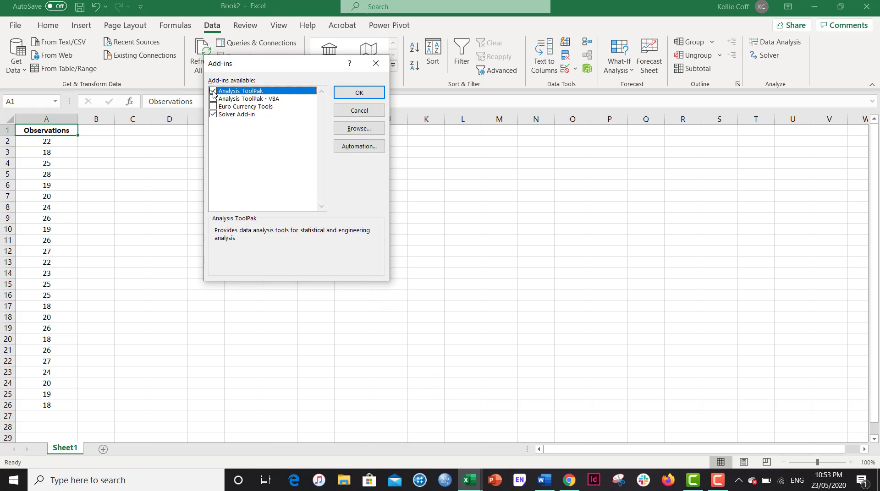
pyautogui.click(359, 92)
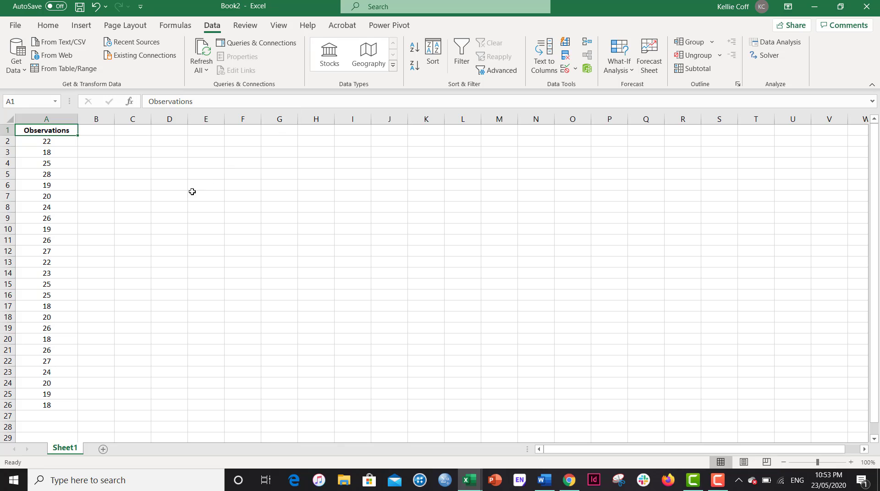
# Run Descriptive Statistics on A1:A26 with labels in first row, outputting summary statistics and 95% confidence level to C2
pyautogui.click(156, 163)
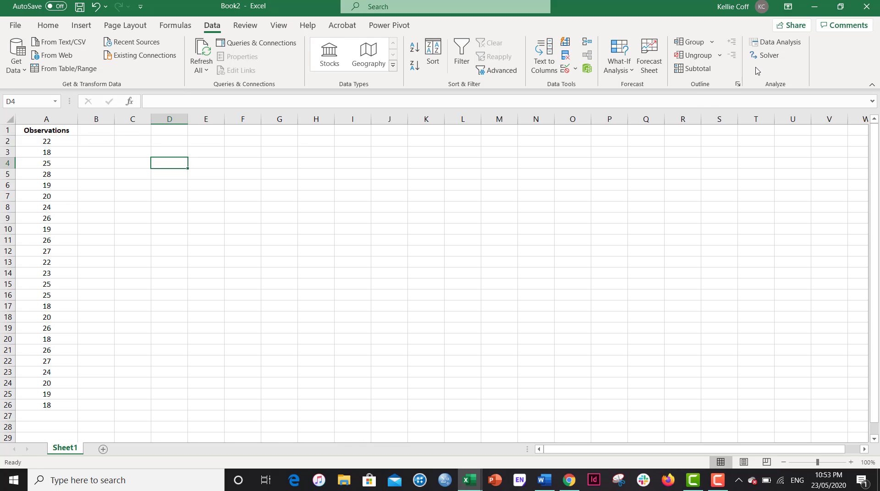
pyautogui.click(776, 42)
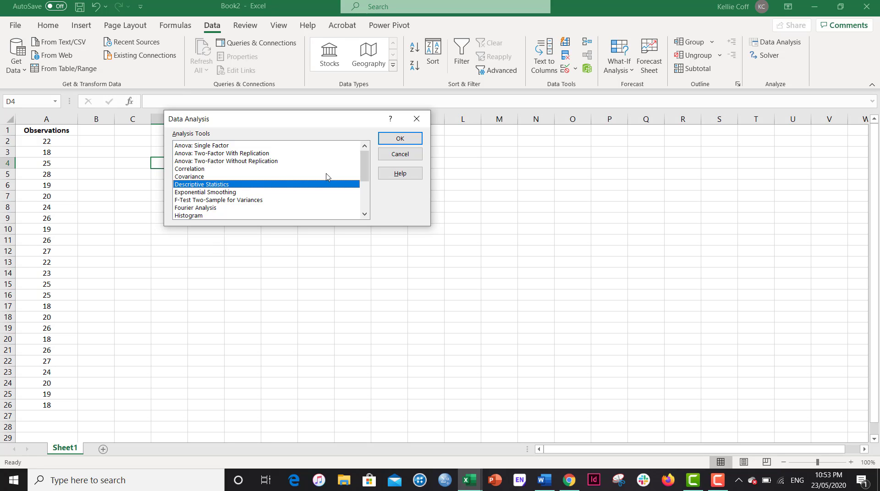
pyautogui.click(400, 139)
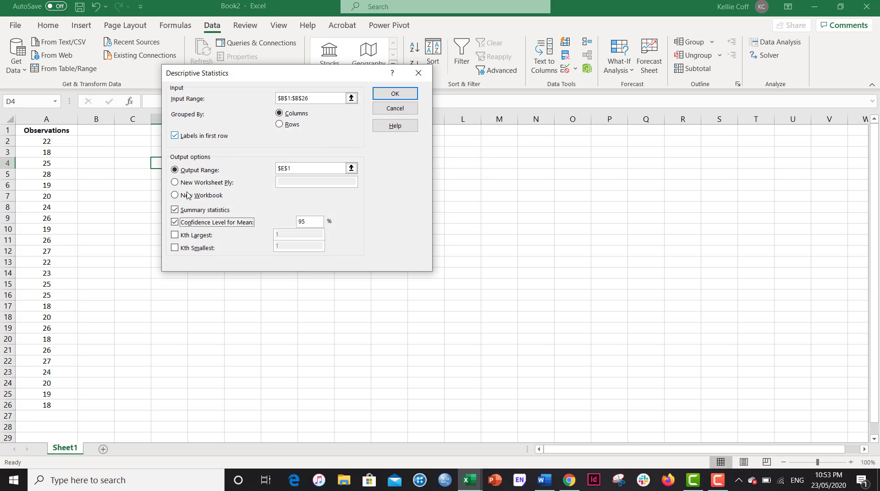
pyautogui.click(351, 98)
pyautogui.moveTo(48, 134); pyautogui.dragTo(31, 404)
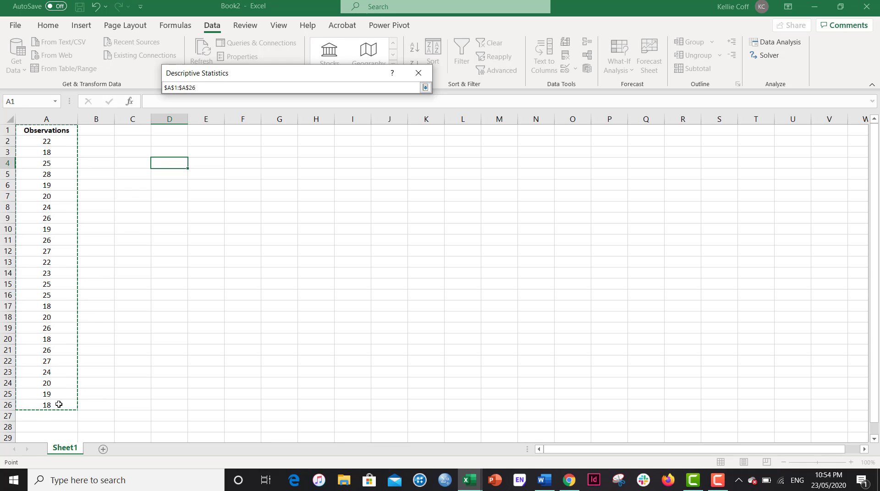
pyautogui.click(426, 87)
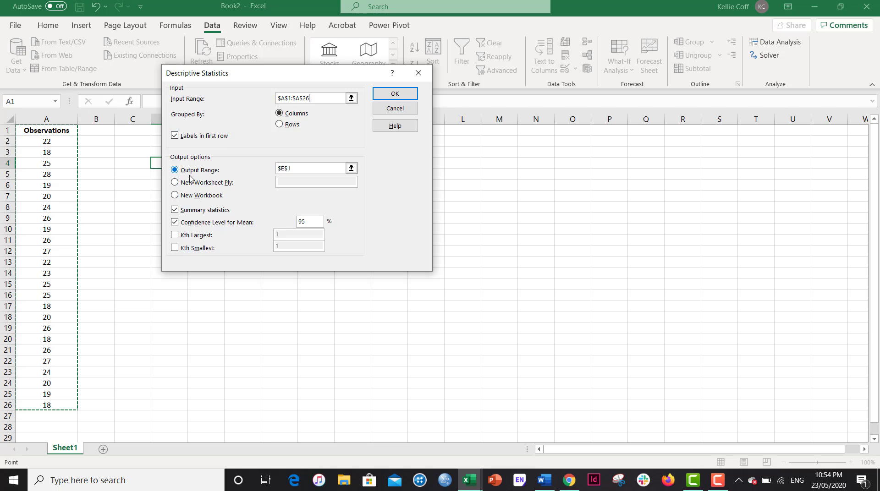
pyautogui.click(351, 168)
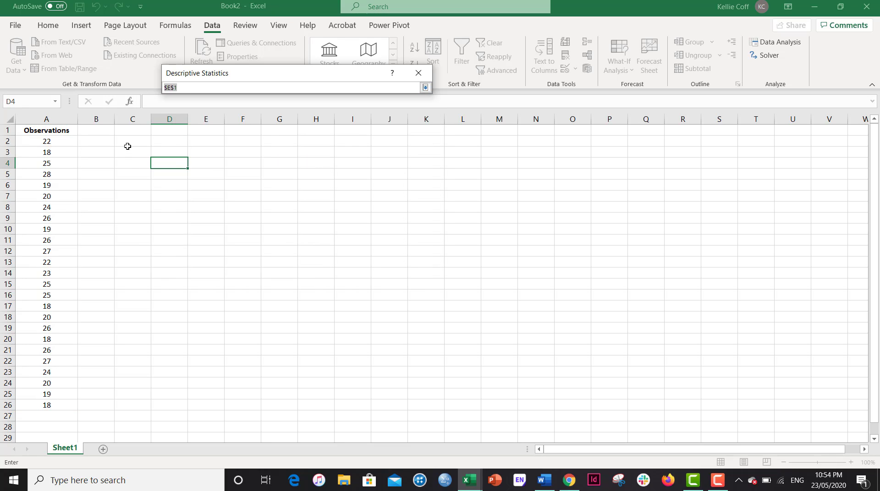
pyautogui.click(130, 137)
pyautogui.click(425, 87)
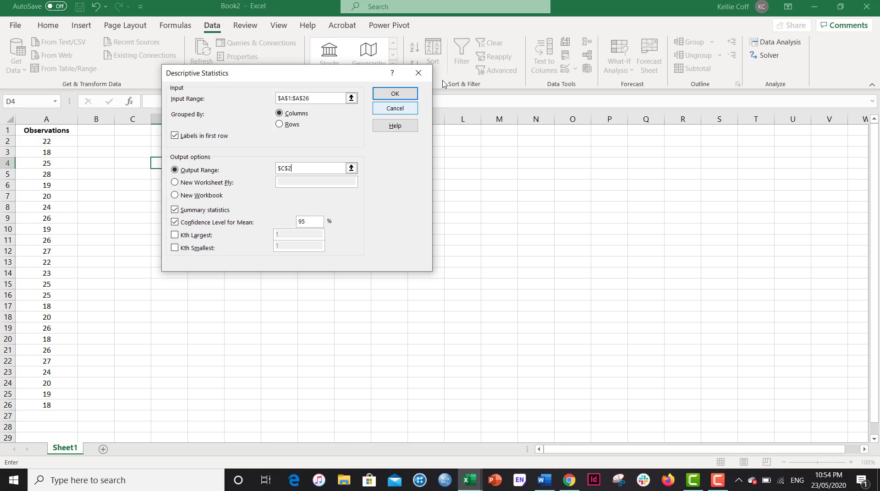
pyautogui.click(395, 94)
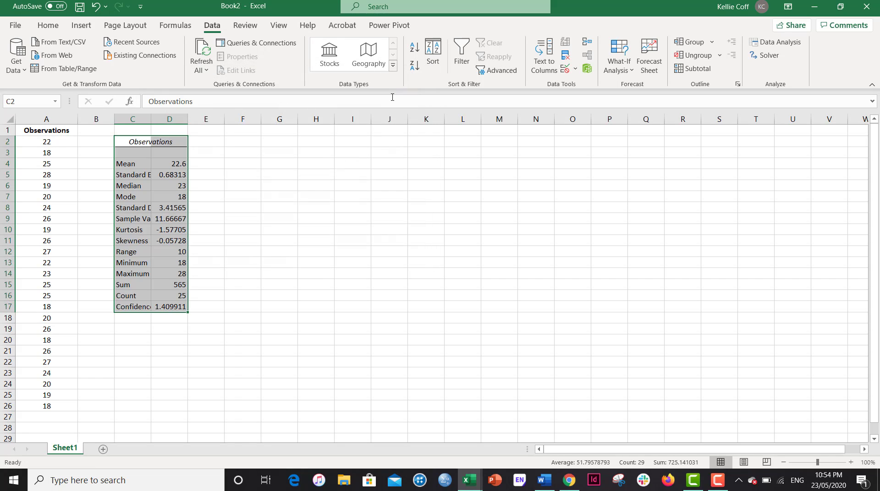
# Widen columns C and D so the statistics labels and values fit
pyautogui.moveTo(151, 119); pyautogui.dragTo(239, 119)
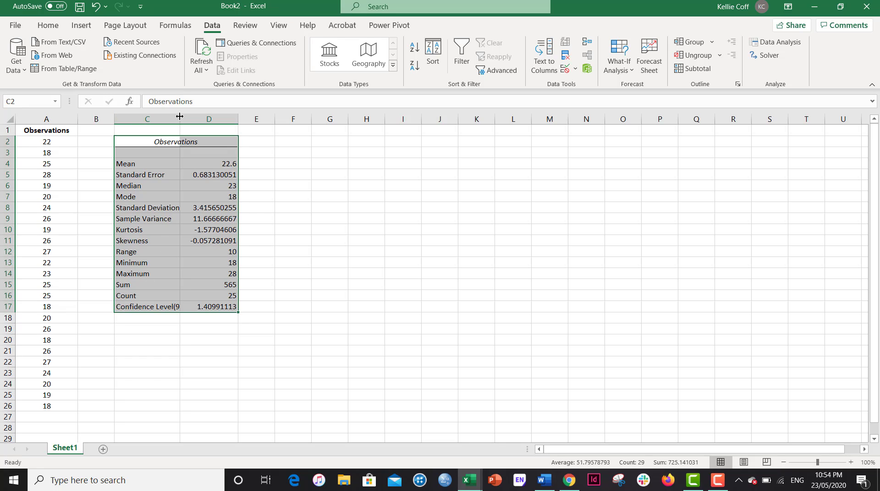
pyautogui.moveTo(180, 117); pyautogui.dragTo(212, 118)
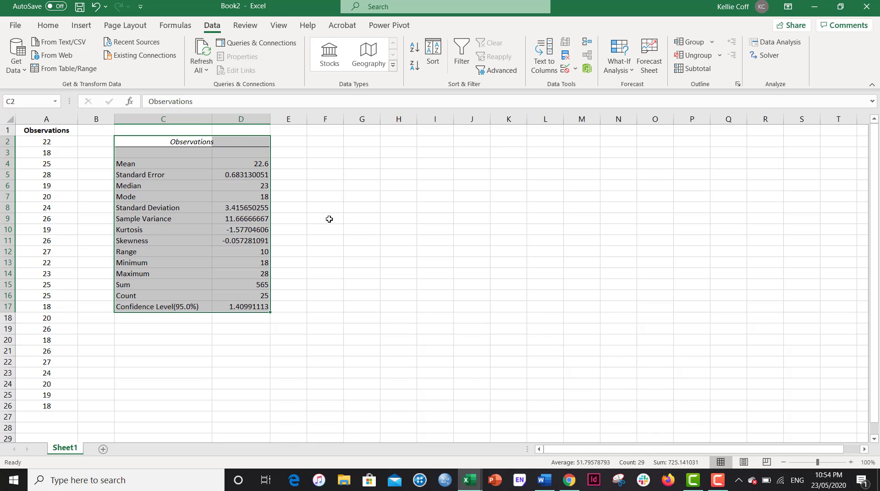
pyautogui.click(315, 275)
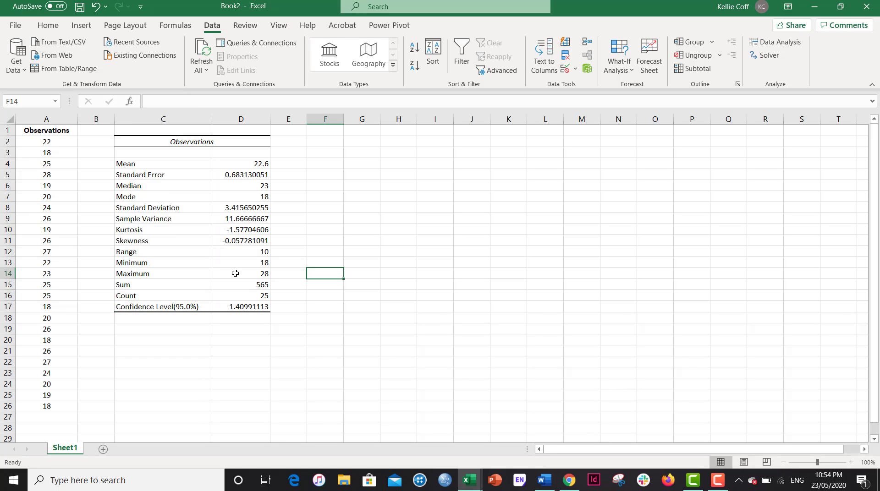
# Enter the heading BIN in cell F2 beside the statistics output
pyautogui.moveTo(167, 262); pyautogui.dragTo(255, 272)
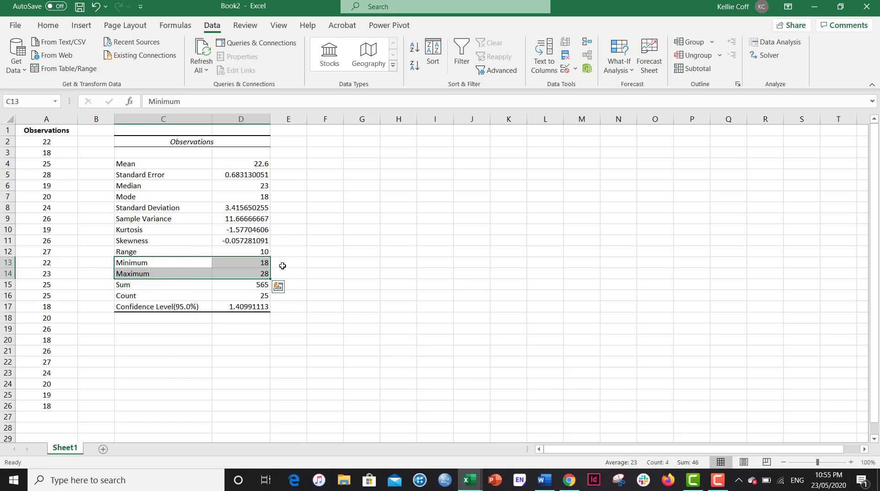
pyautogui.click(335, 144)
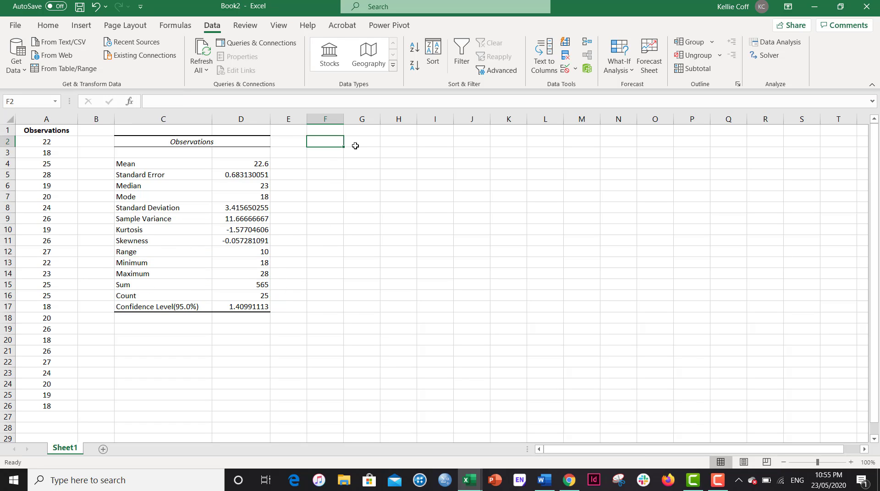
pyautogui.write('BIN')
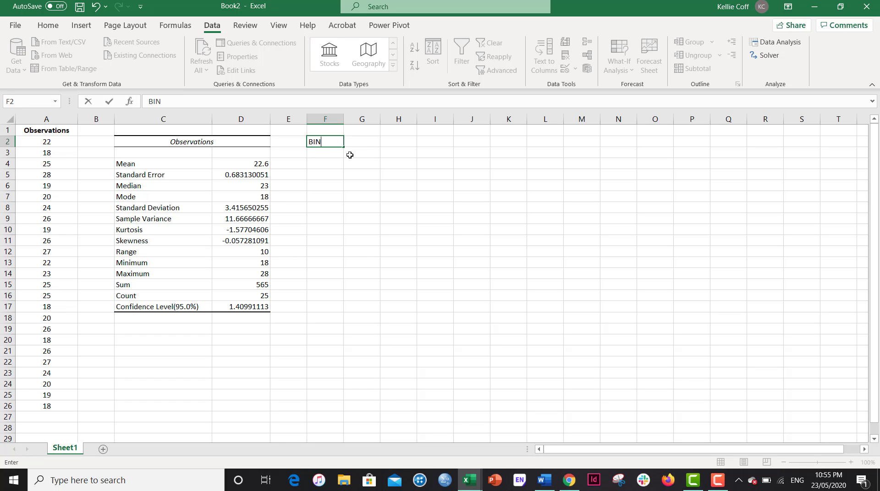
pyautogui.press('Return')
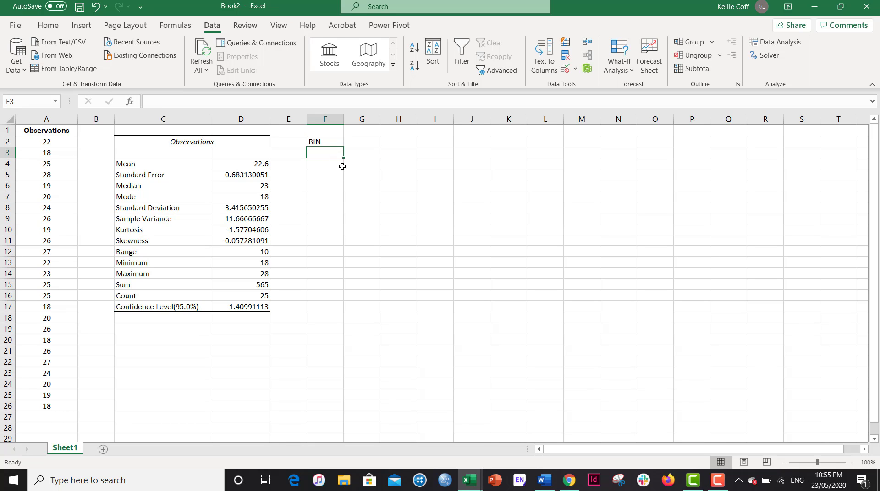
# Enter bin values 16, 18, 20, 22, 24, 26, 28 and 30 in cells F3 to F10
pyautogui.click(261, 263)
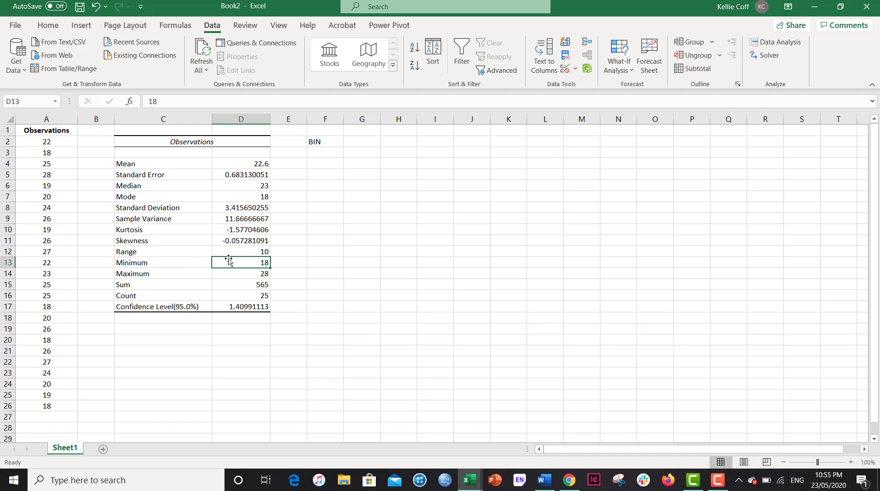
pyautogui.click(325, 150)
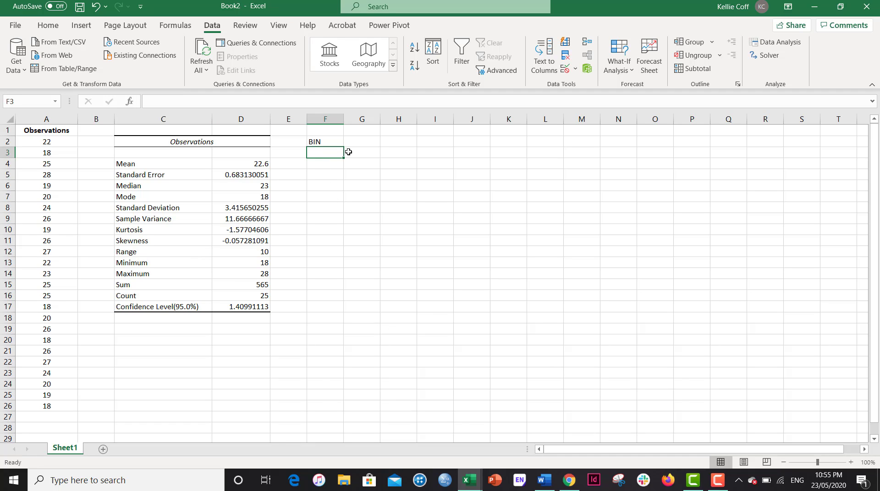
pyautogui.write('16')
pyautogui.press('Return')
pyautogui.write('18')
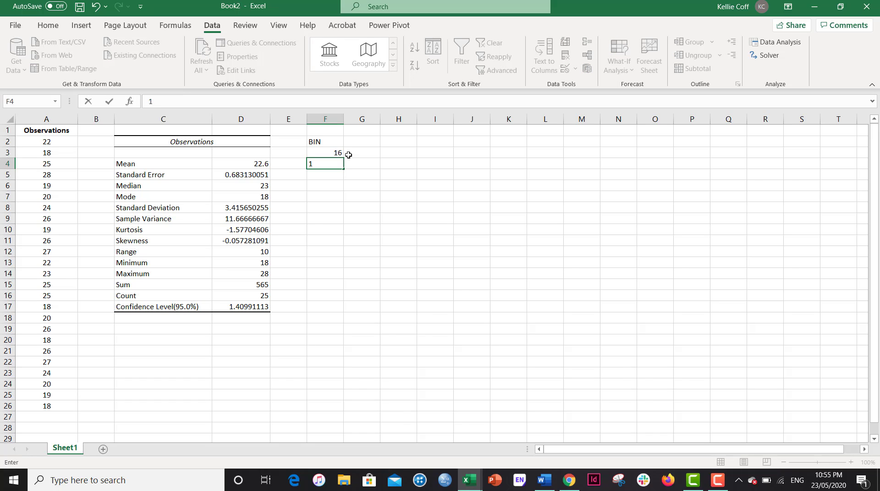
pyautogui.press('Return')
pyautogui.write('20')
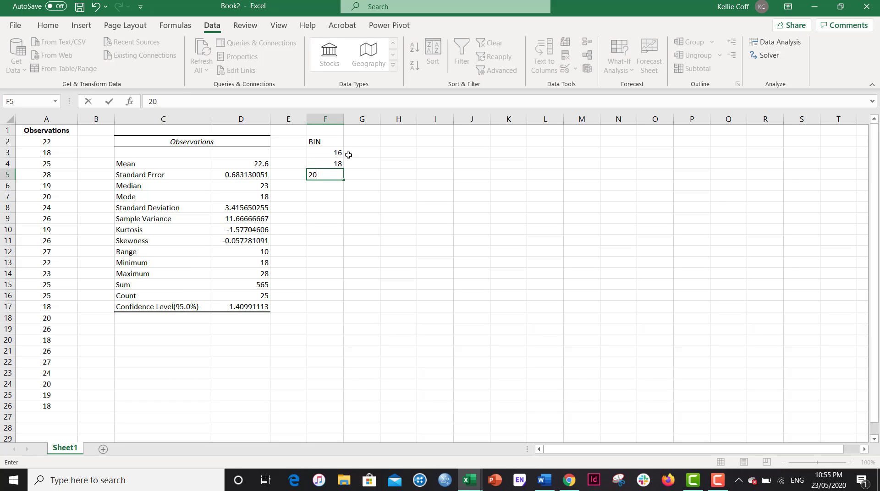
pyautogui.press('Return')
pyautogui.write('22')
pyautogui.press('Return')
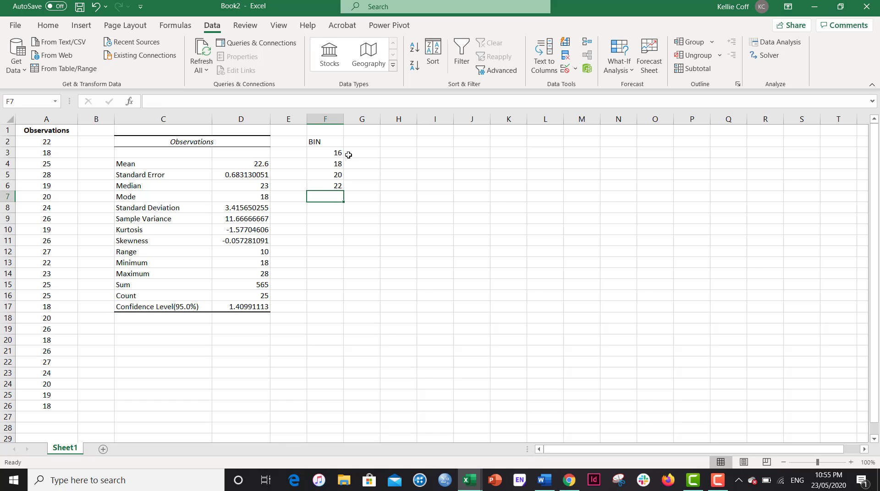
pyautogui.write('24')
pyautogui.press('Return')
pyautogui.write('26')
pyautogui.press('Return')
pyautogui.write('28')
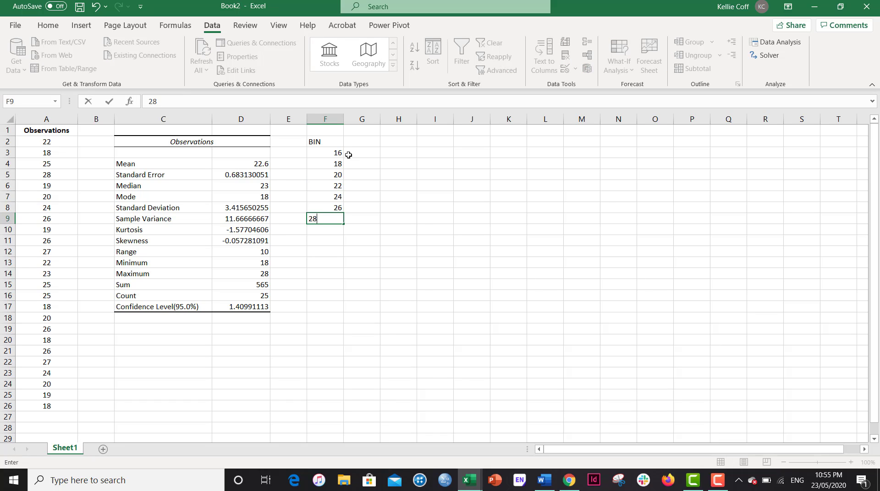
pyautogui.press('Return')
pyautogui.write('30')
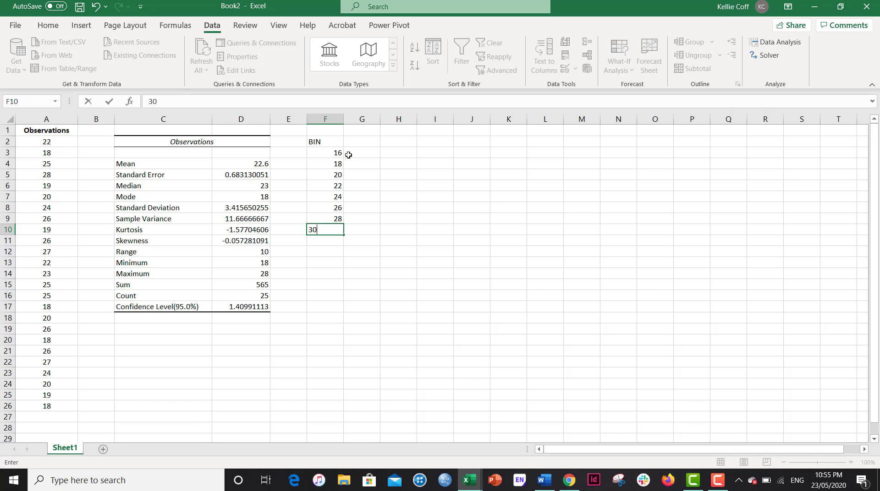
pyautogui.press('Return')
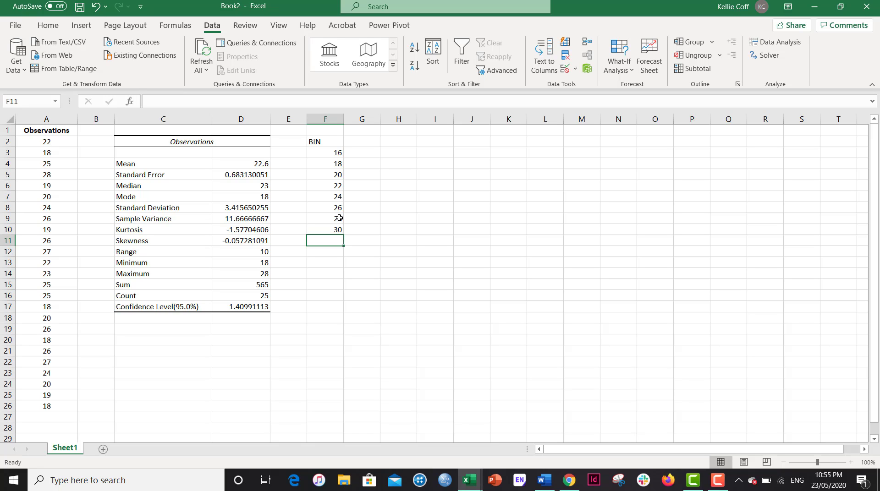
# Enter a second BIN heading in cell F17
pyautogui.click(327, 282)
pyautogui.click(332, 307)
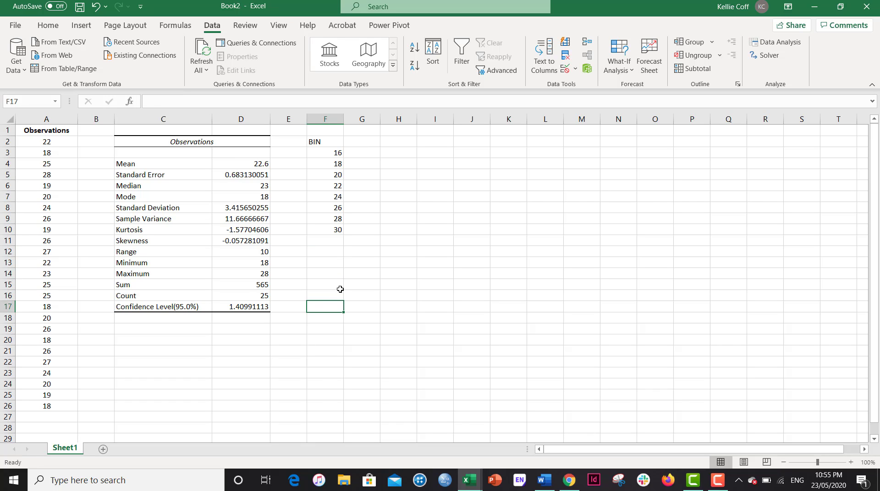
pyautogui.write('BIN')
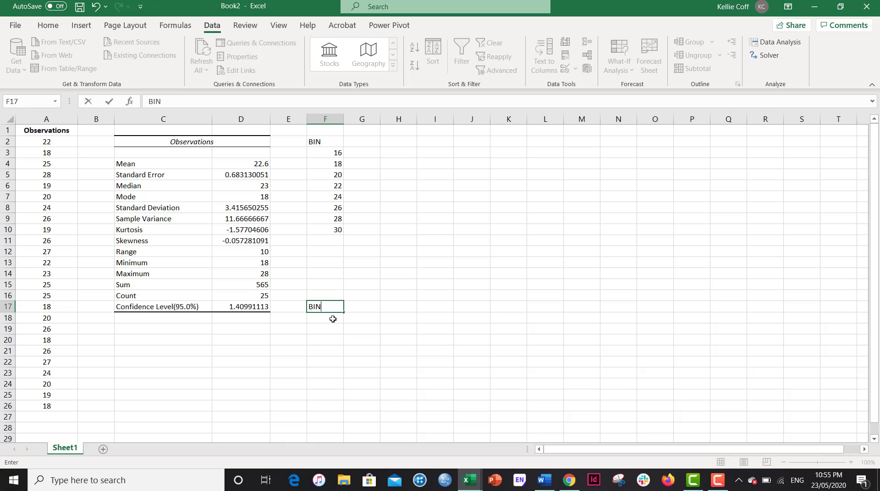
pyautogui.press('Return')
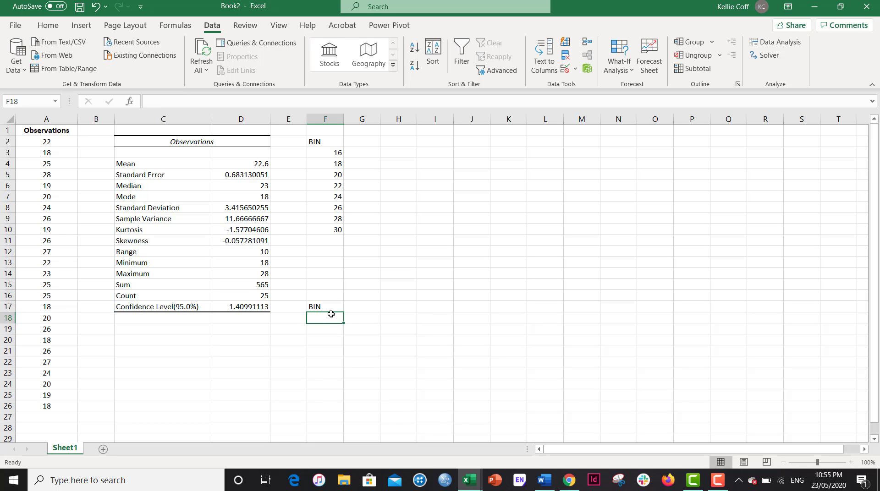
# Enter 16, 17 and 18 in F18 to F20 and fill the series down to F31 ending at 29
pyautogui.write('16')
pyautogui.press('Return')
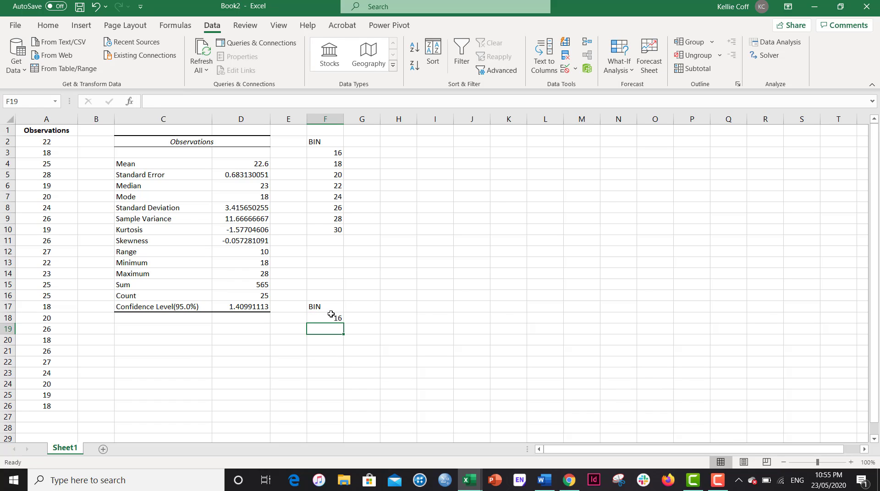
pyautogui.write('17')
pyautogui.press('Return')
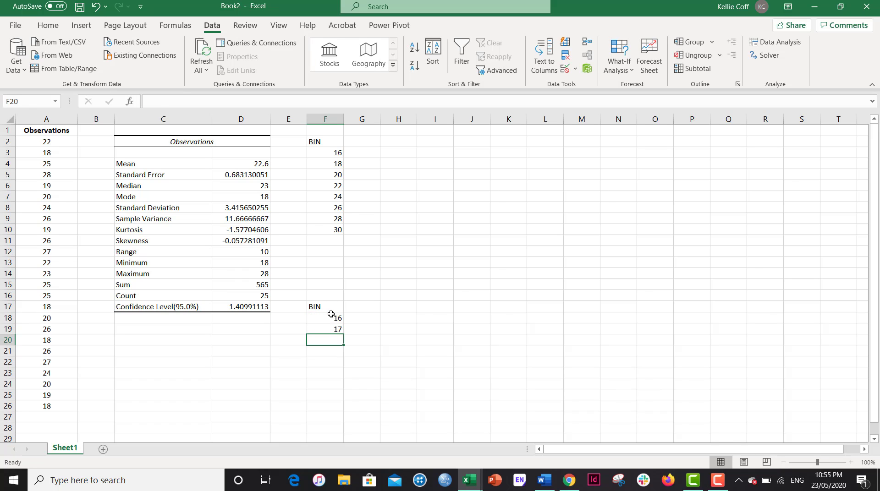
pyautogui.write('18')
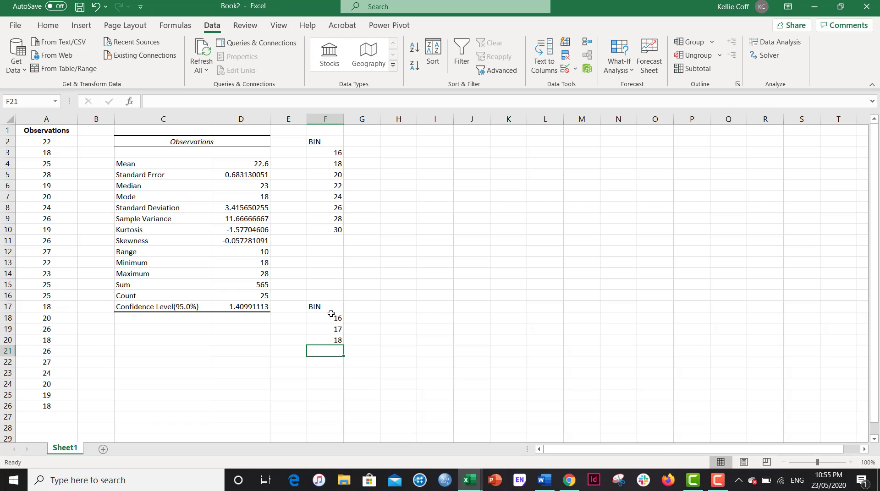
pyautogui.moveTo(335, 317); pyautogui.dragTo(336, 408)
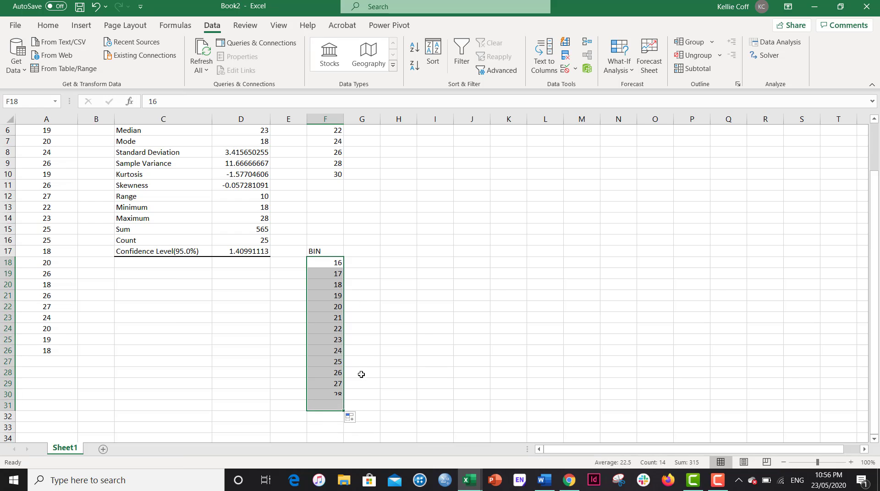
pyautogui.scroll(2, 399, 275)
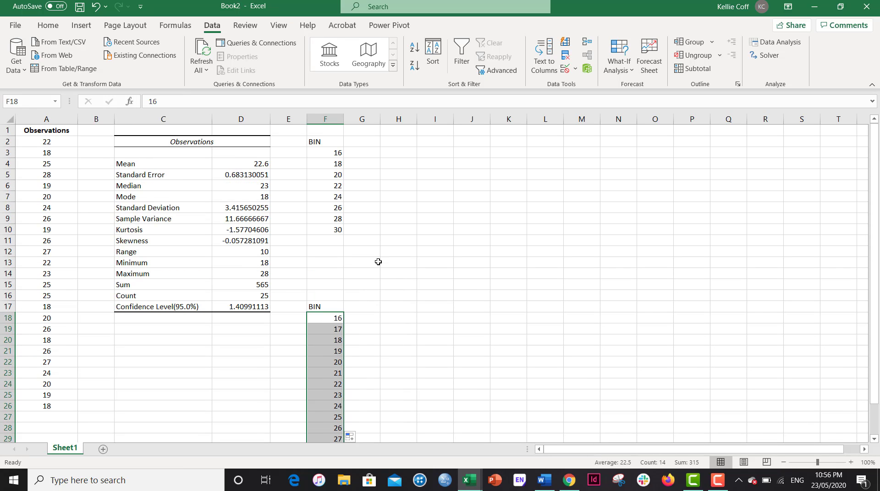
pyautogui.click(418, 265)
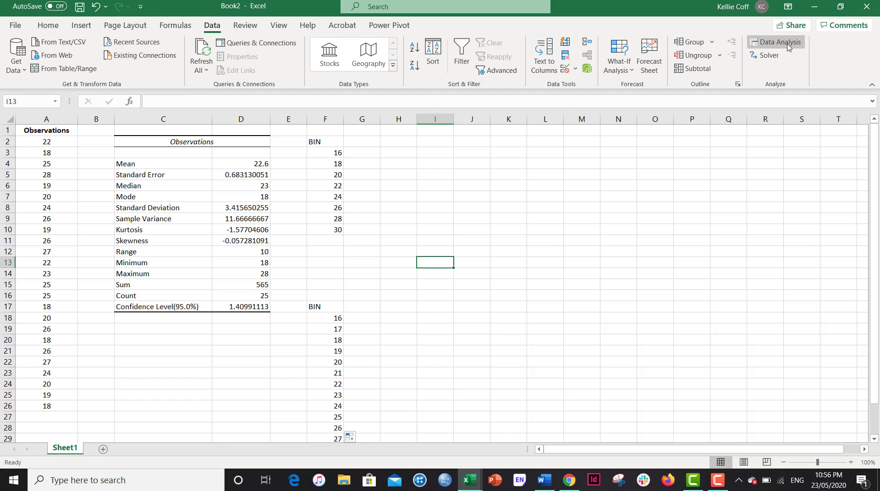
# Open the Histogram tool from Data Analysis
pyautogui.click(770, 44)
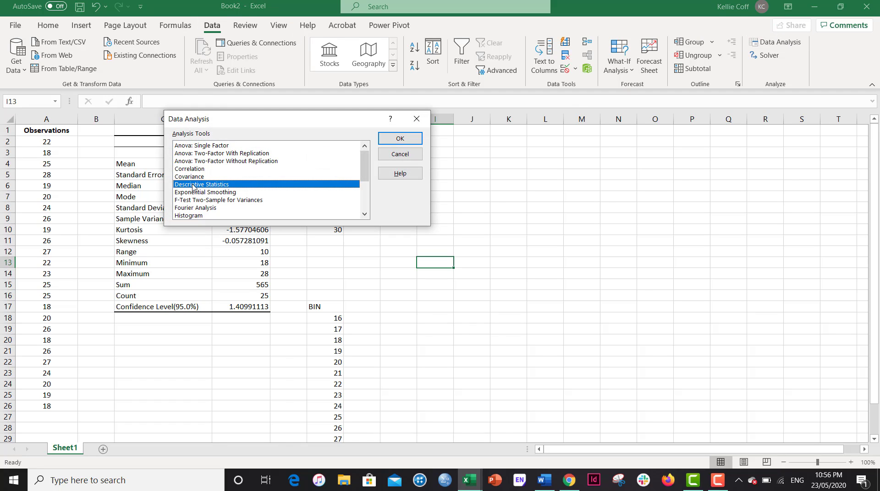
pyautogui.click(194, 217)
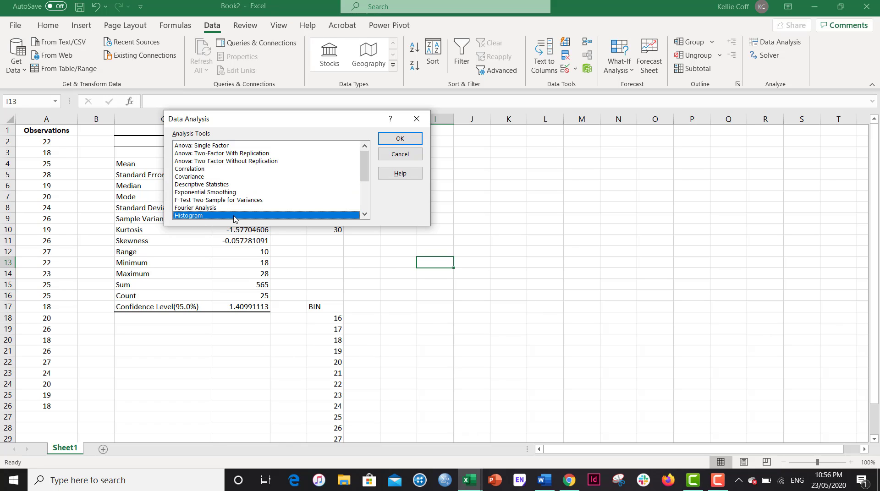
pyautogui.click(404, 140)
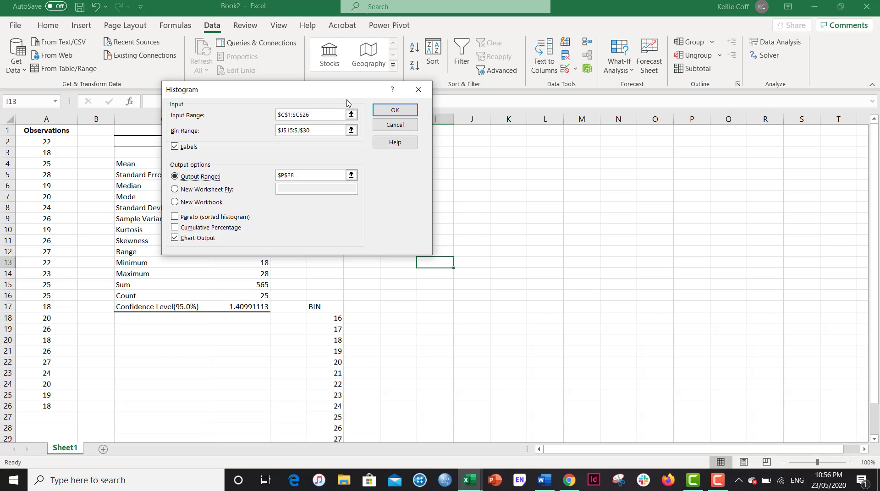
pyautogui.moveTo(334, 95); pyautogui.dragTo(640, 94)
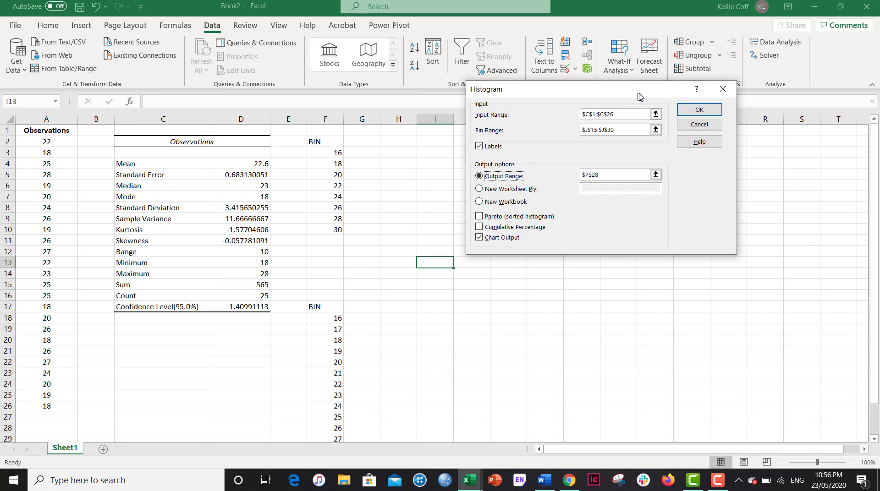
# Set the histogram input range to $A$1:$A$26 and the bin range to $F$2:$F$10
pyautogui.click(657, 115)
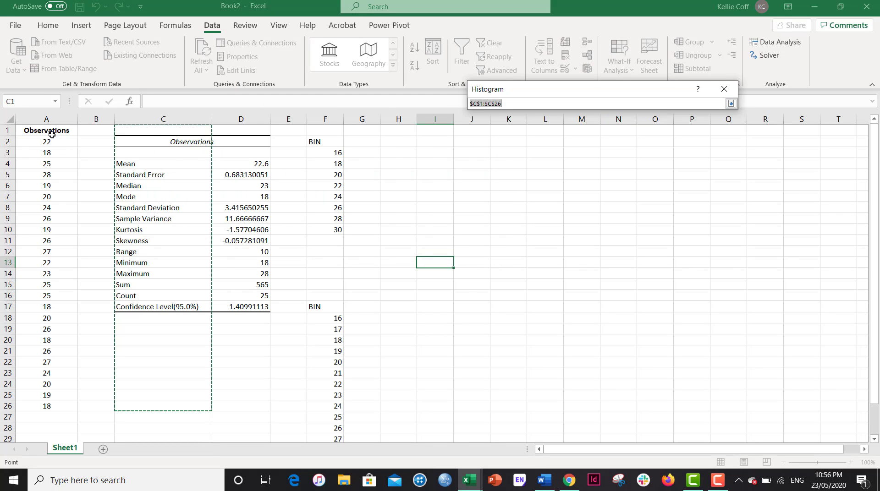
pyautogui.moveTo(52, 134); pyautogui.dragTo(38, 407)
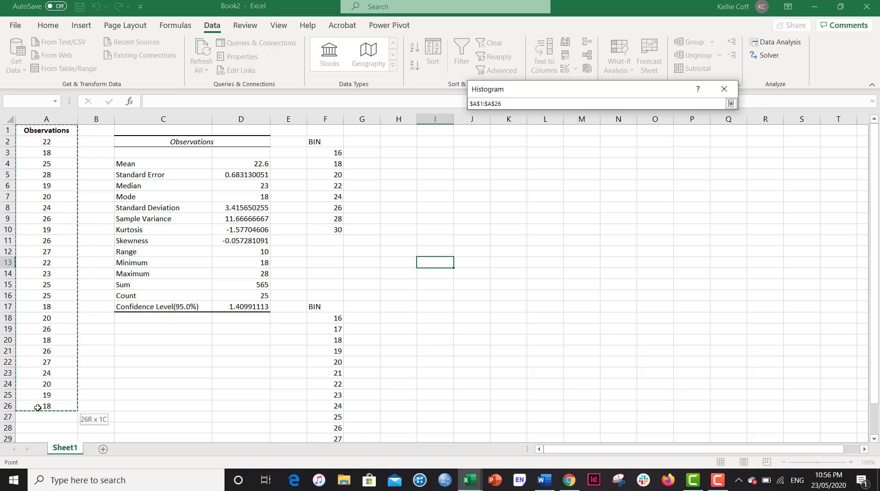
pyautogui.click(732, 103)
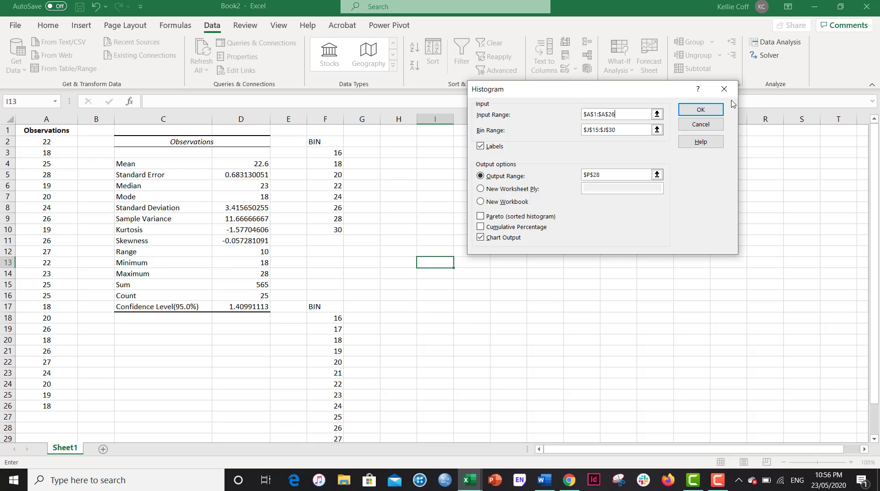
pyautogui.click(657, 131)
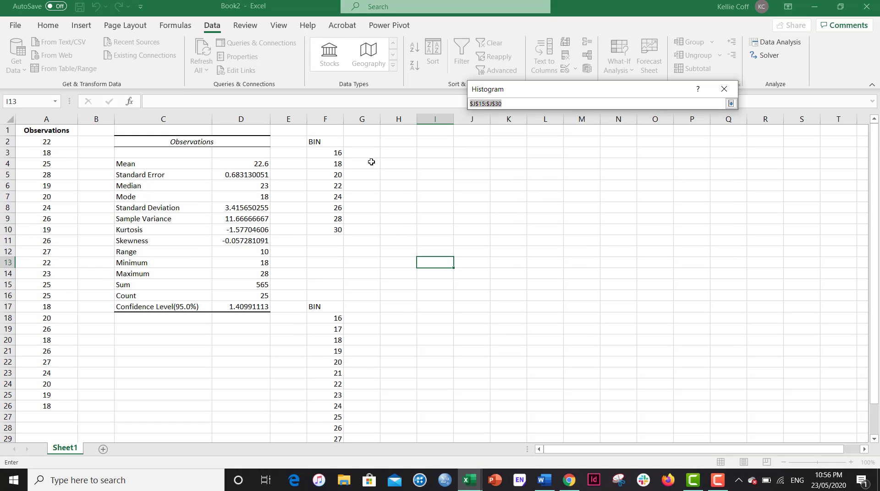
pyautogui.moveTo(325, 142); pyautogui.dragTo(327, 229)
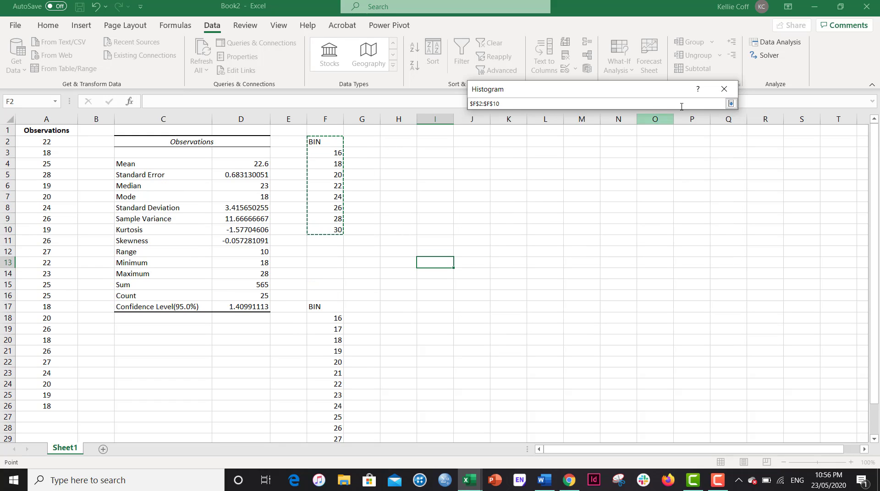
pyautogui.click(730, 105)
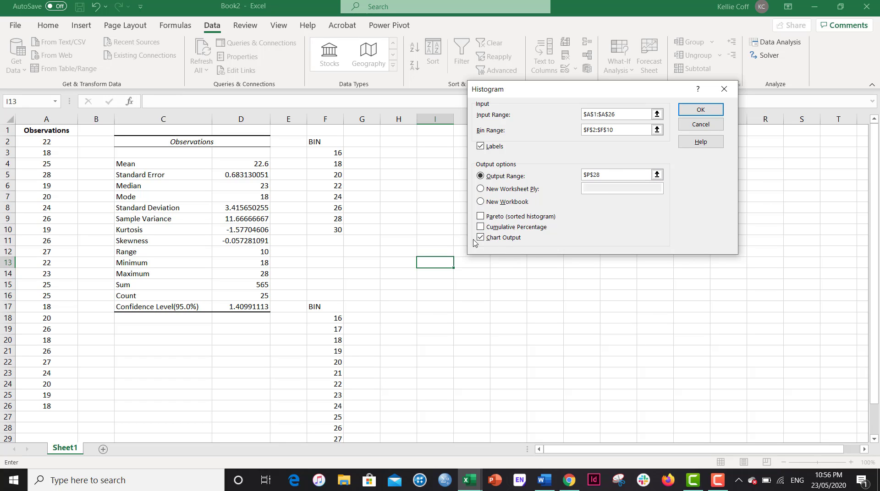
# Set the output range to $I$3 and run the histogram with labels and chart output
pyautogui.click(657, 175)
pyautogui.click(435, 148)
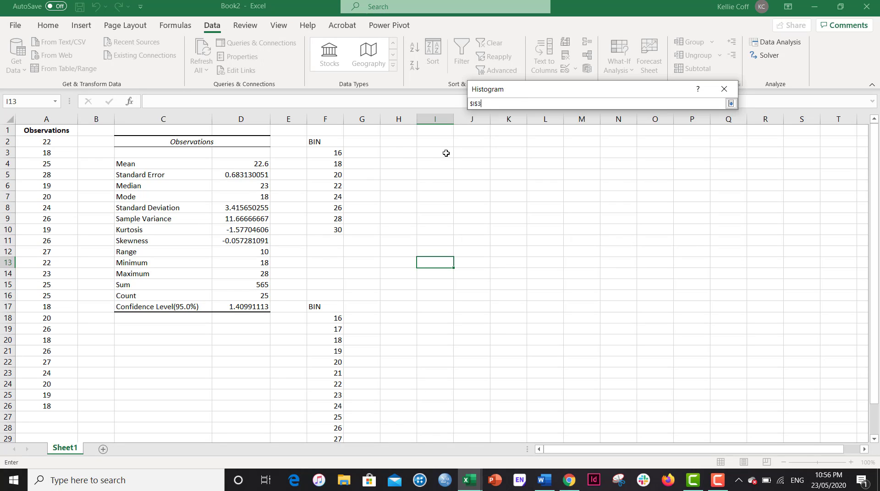
pyautogui.click(731, 104)
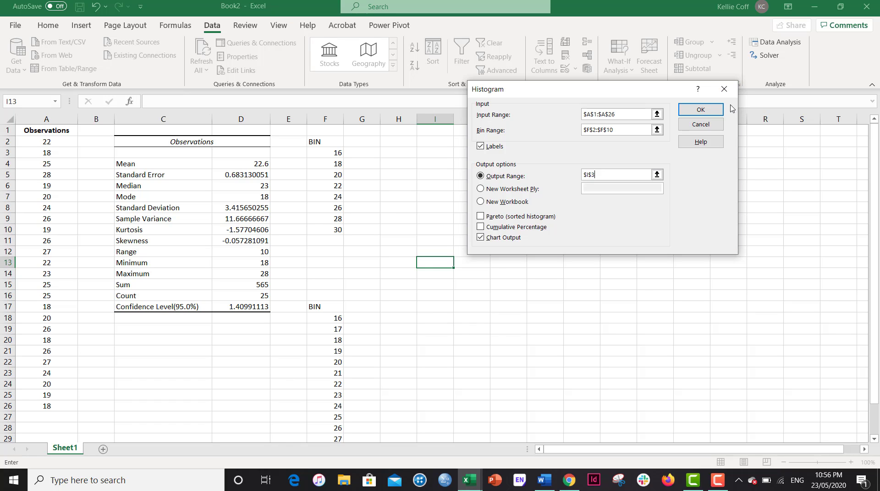
pyautogui.click(708, 112)
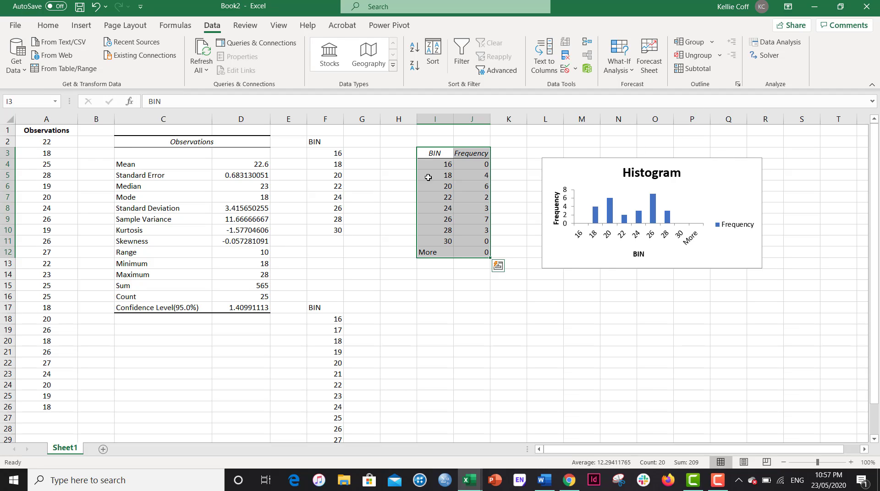
# Set the histogram bars' gap width to 5%
pyautogui.doubleClick(654, 211)
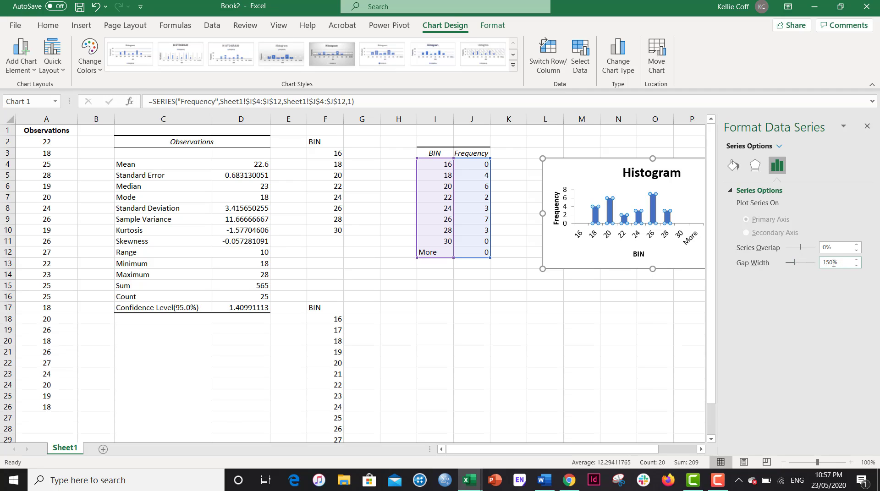
pyautogui.click(834, 264)
pyautogui.write('5')
pyautogui.press('Return')
pyautogui.click(868, 127)
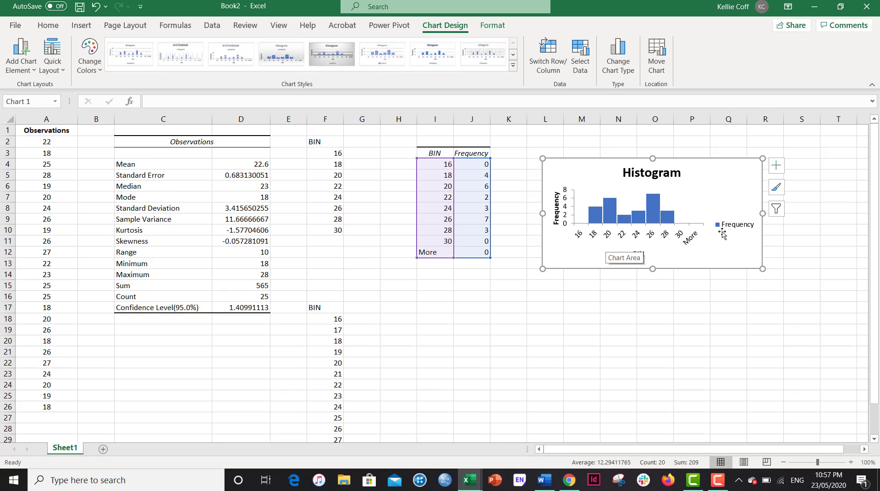
# Set the histogram bars' gap width to 0% so the bars touch
pyautogui.doubleClick(654, 222)
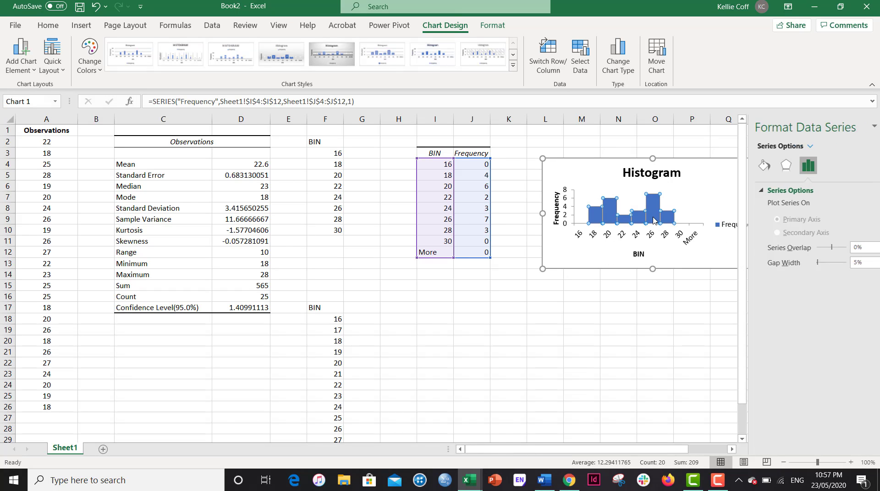
pyautogui.click(780, 264)
pyautogui.write('0')
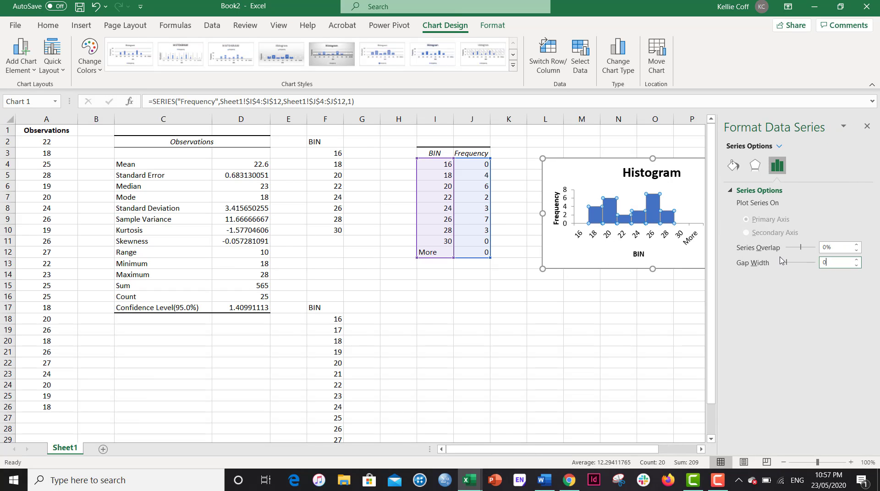
pyautogui.press('Return')
pyautogui.click(866, 126)
# Move the histogram chart slightly upward beside the frequency table
pyautogui.click(665, 319)
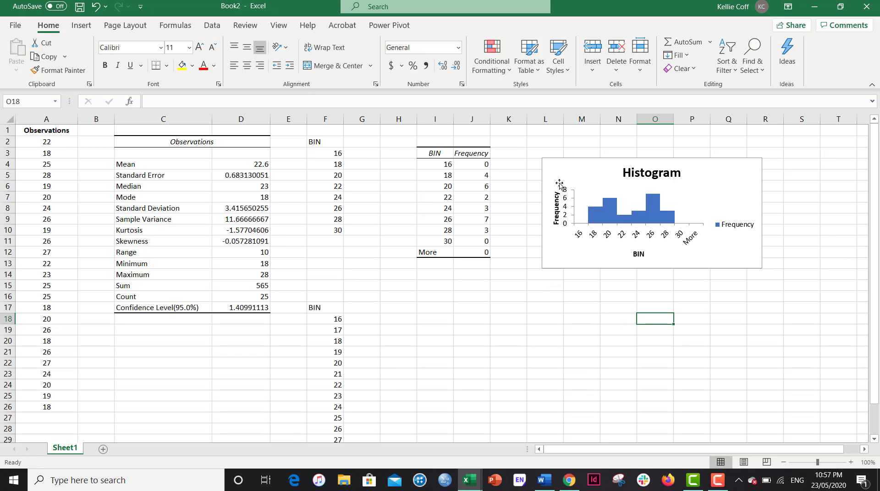
pyautogui.click(561, 169)
pyautogui.moveTo(561, 170); pyautogui.dragTo(561, 151)
pyautogui.click(508, 268)
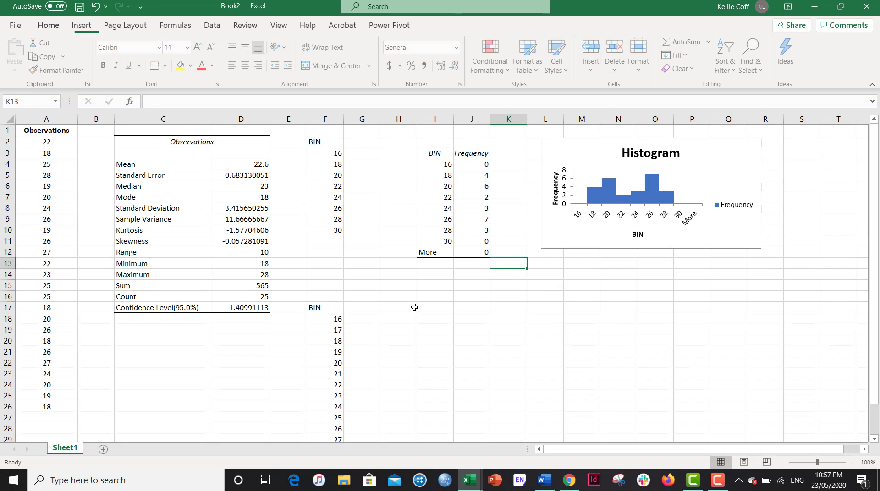
# Reopen the Histogram tool and change the bin range to $F$17:$F$31
pyautogui.click(212, 27)
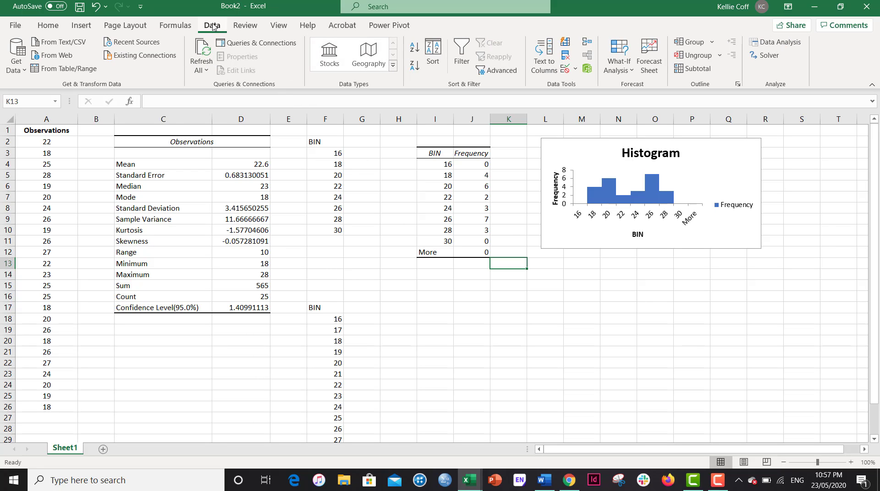
pyautogui.click(774, 44)
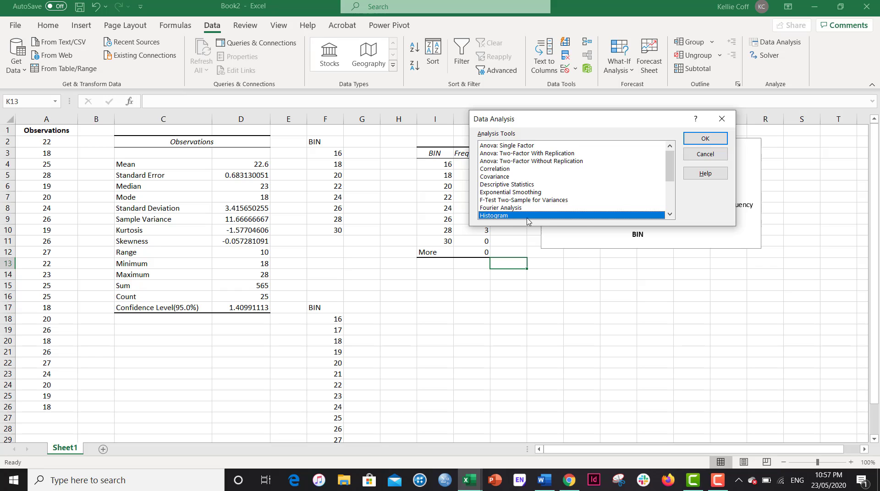
pyautogui.click(709, 139)
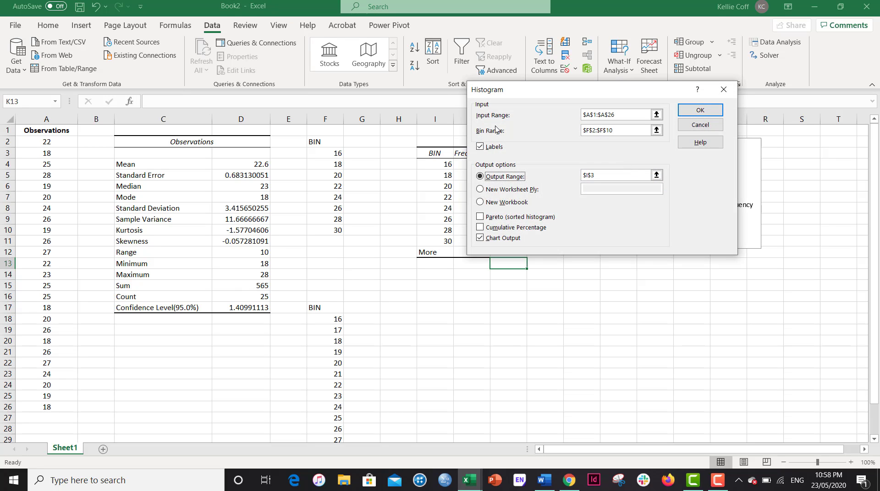
pyautogui.click(657, 130)
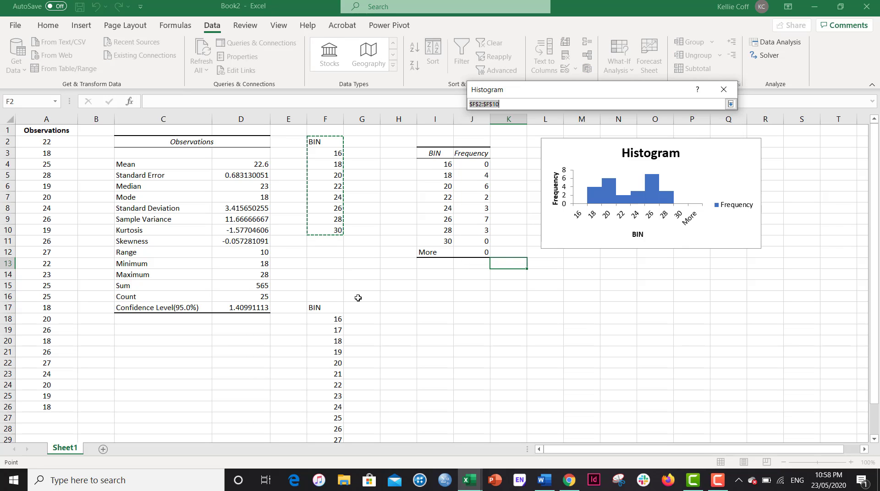
pyautogui.moveTo(318, 305); pyautogui.dragTo(335, 417)
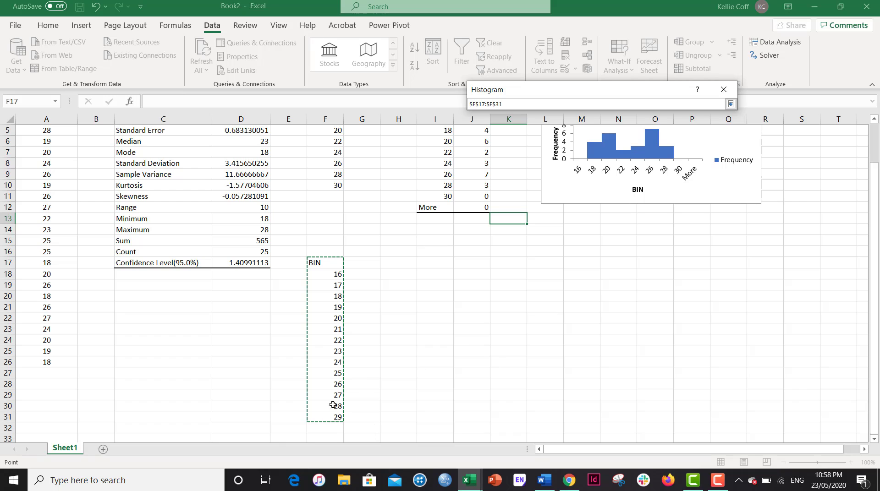
pyautogui.scroll(1, 441, 299)
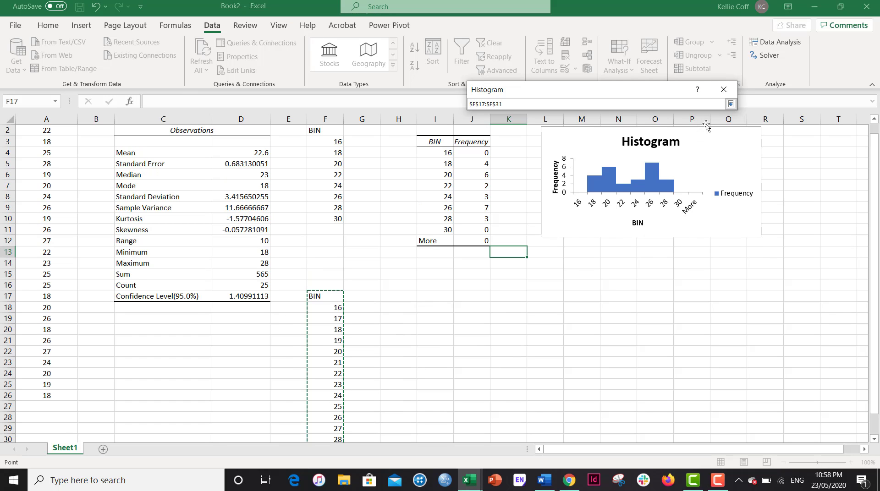
pyautogui.click(731, 104)
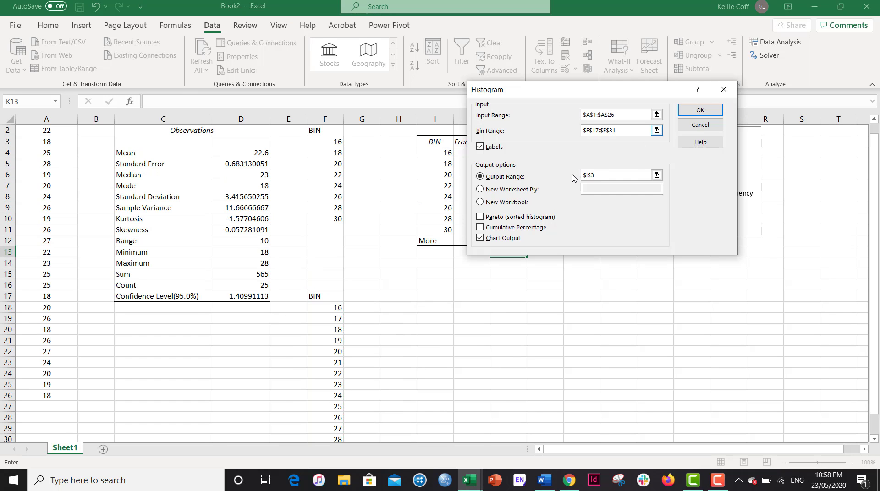
# Set the Histogram output range to $I$19 and run the tool to create a second frequency table and chart
pyautogui.click(656, 176)
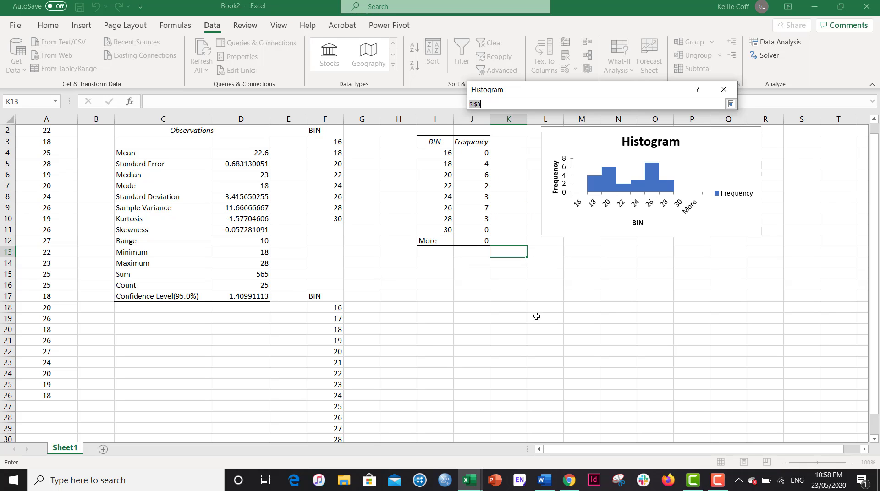
pyautogui.click(434, 320)
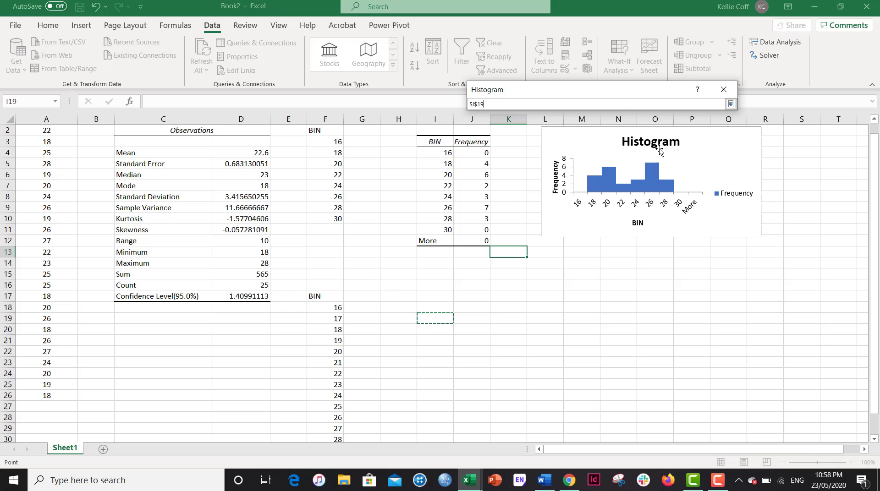
pyautogui.click(730, 105)
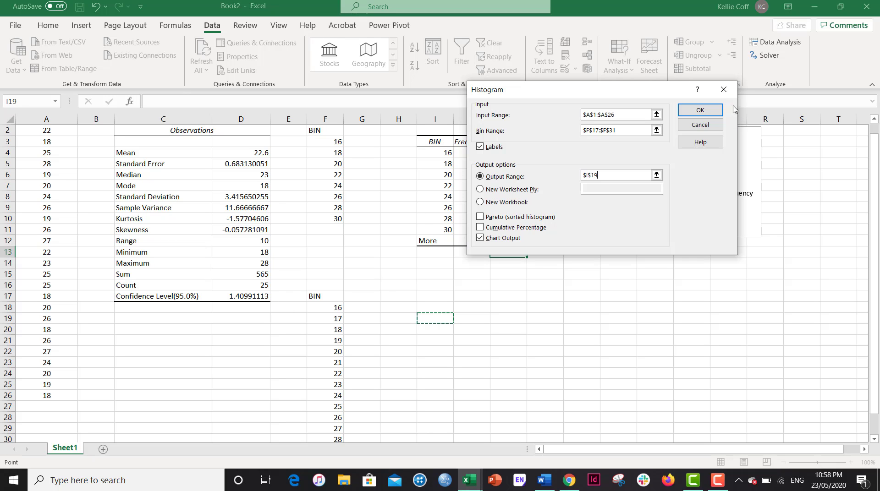
pyautogui.click(695, 112)
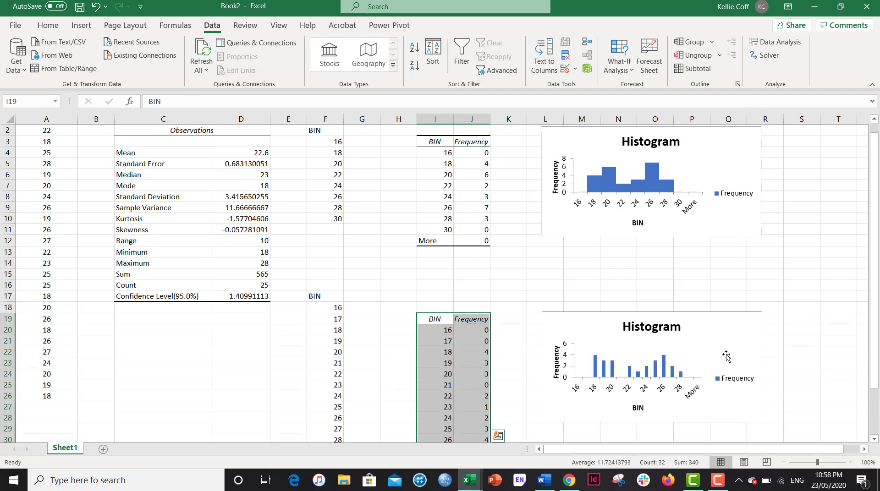
# Format the second histogram's data series, setting its gap width to 0% so the bars touch
pyautogui.click(663, 370)
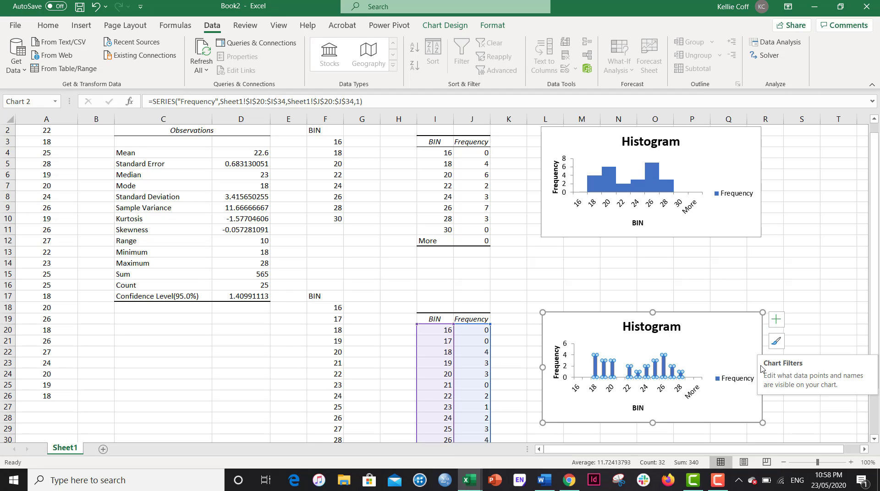
pyautogui.doubleClick(665, 370)
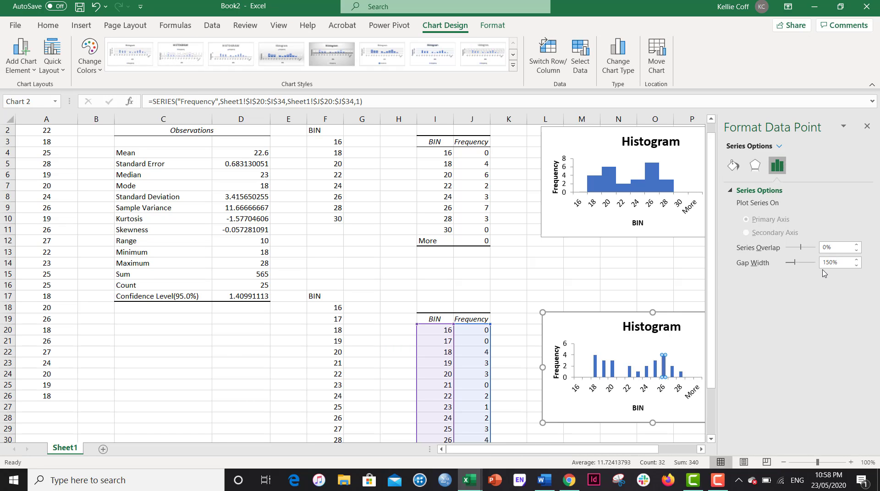
pyautogui.click(836, 261)
pyautogui.write('0')
pyautogui.press('Return')
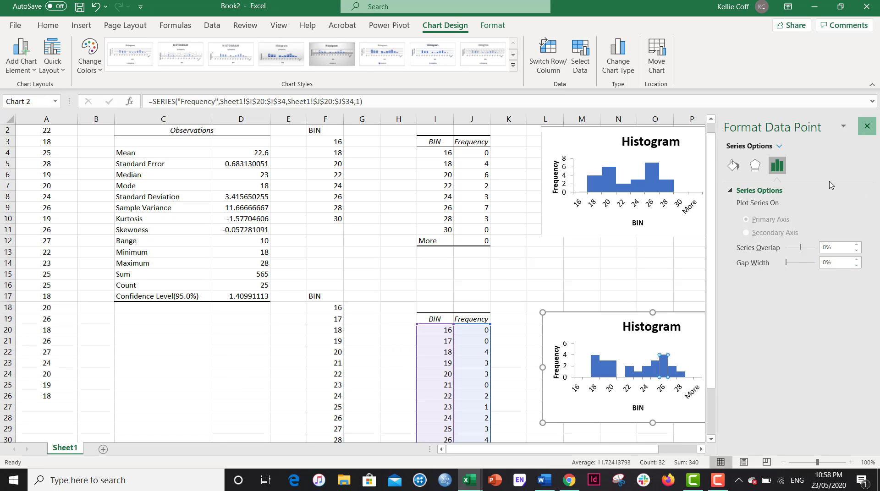
# Move the second histogram up beneath the first one and enlarge it from its corner
pyautogui.click(866, 127)
pyautogui.moveTo(726, 320); pyautogui.dragTo(717, 260)
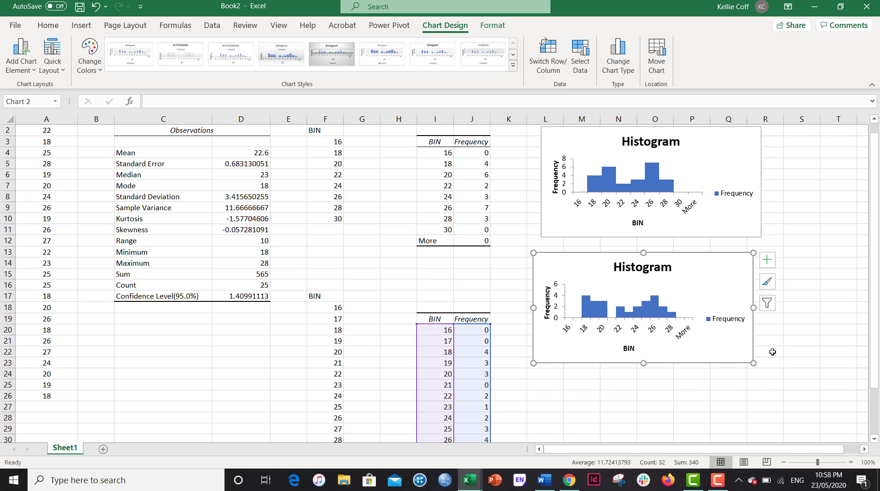
pyautogui.moveTo(754, 364); pyautogui.dragTo(790, 381)
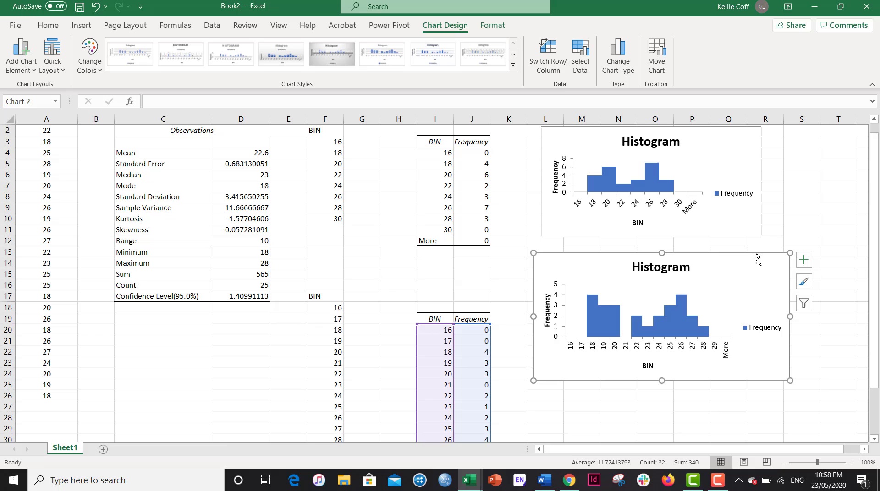
# Enlarge the first histogram from its corner so it matches the second chart's width
pyautogui.click(757, 233)
pyautogui.moveTo(756, 232); pyautogui.dragTo(795, 243)
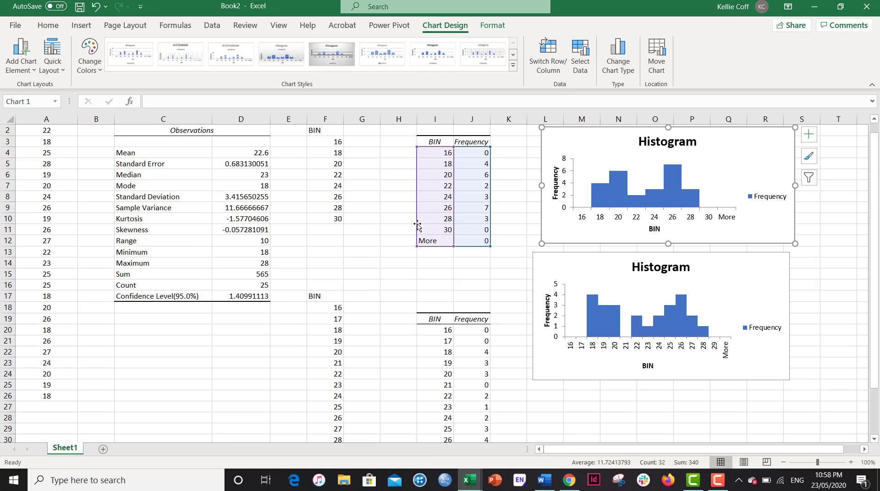
pyautogui.click(521, 223)
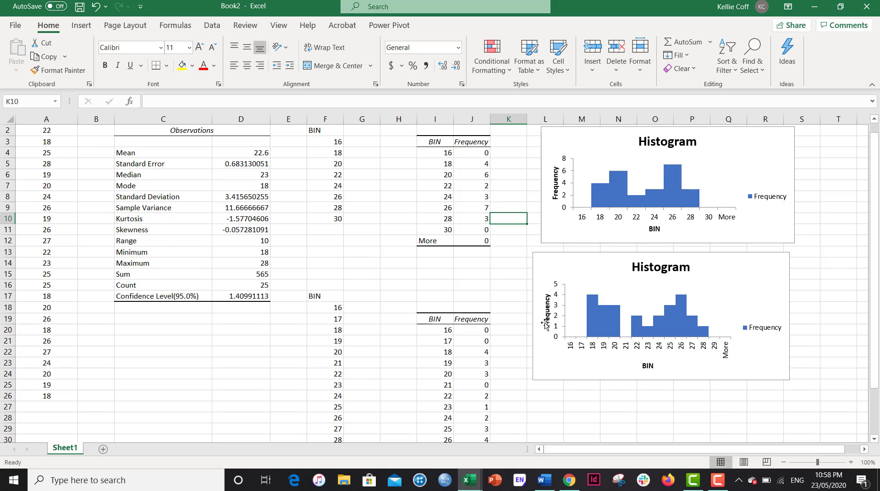
# Widen both histograms by their right edges so the two charts line up evenly
pyautogui.click(740, 279)
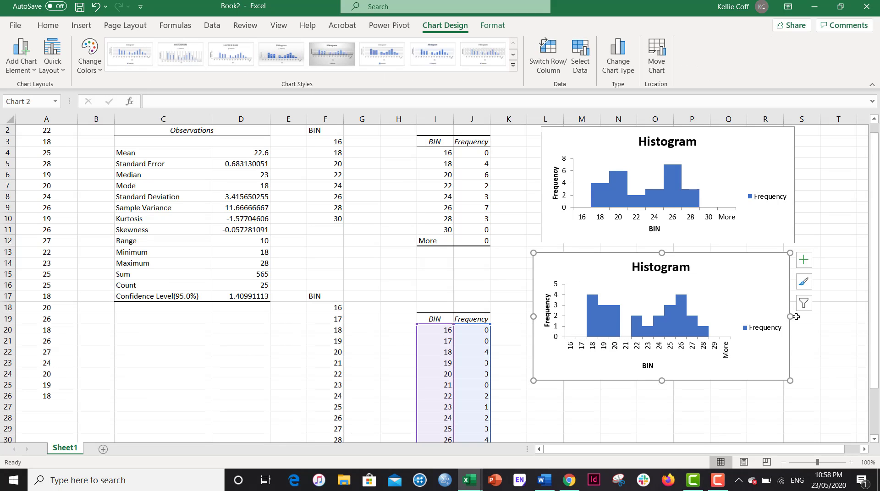
pyautogui.moveTo(790, 316); pyautogui.dragTo(794, 315)
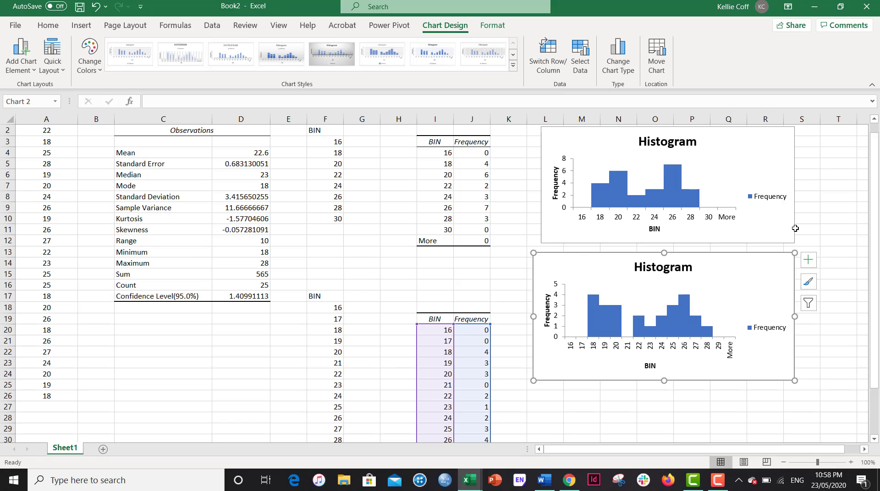
pyautogui.click(786, 178)
pyautogui.moveTo(793, 187); pyautogui.dragTo(799, 186)
pyautogui.click(839, 264)
pyautogui.click(793, 289)
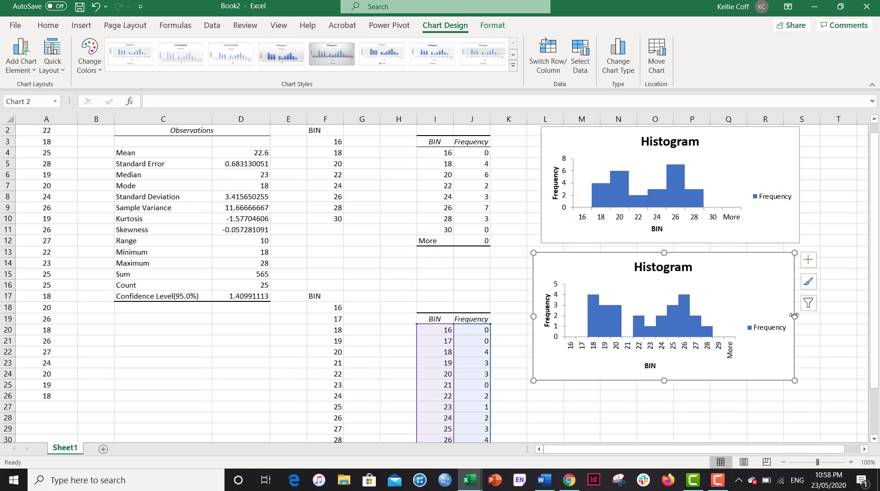
pyautogui.moveTo(796, 317); pyautogui.dragTo(812, 317)
pyautogui.click(701, 407)
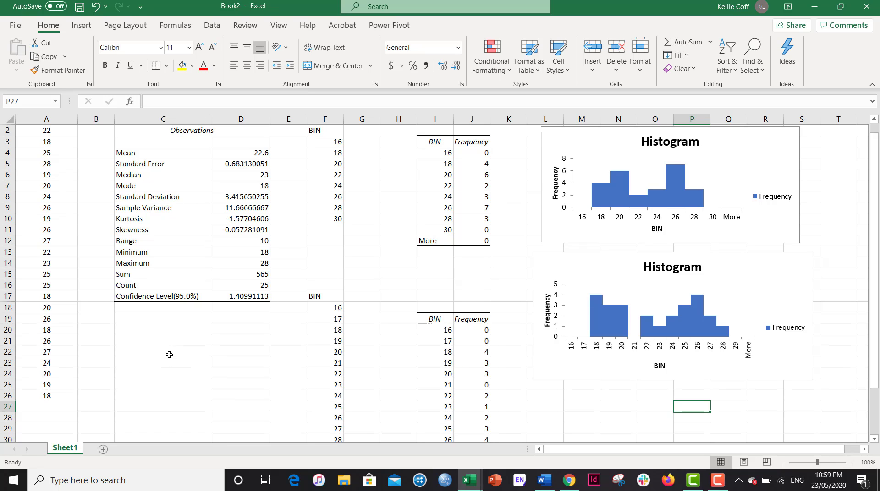
pyautogui.click(707, 479)
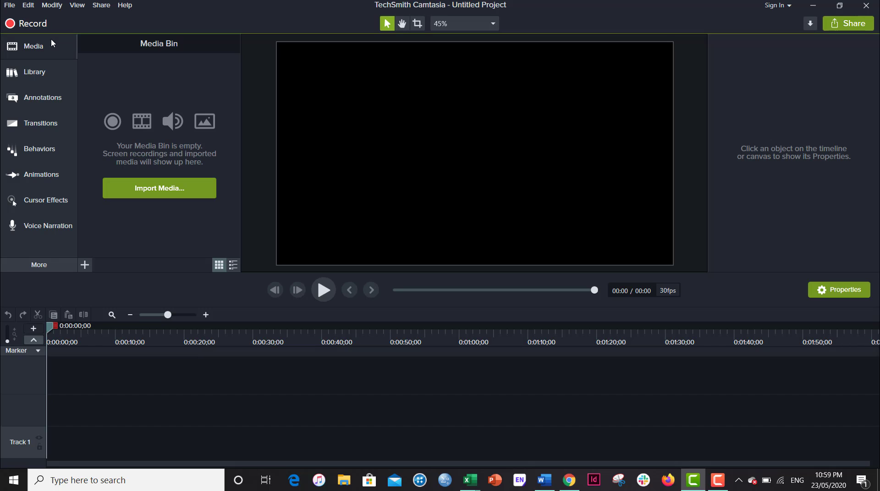
pyautogui.press('XF86AudioLowerVolume')
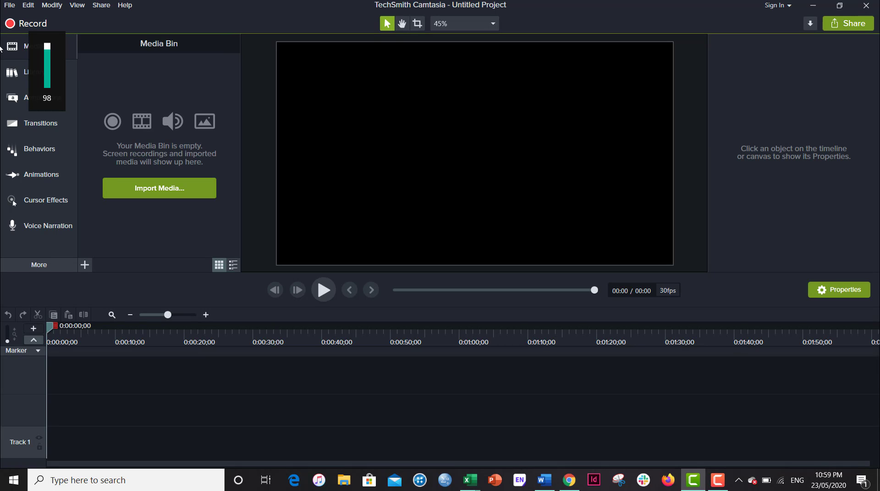
pyautogui.click(874, 8)
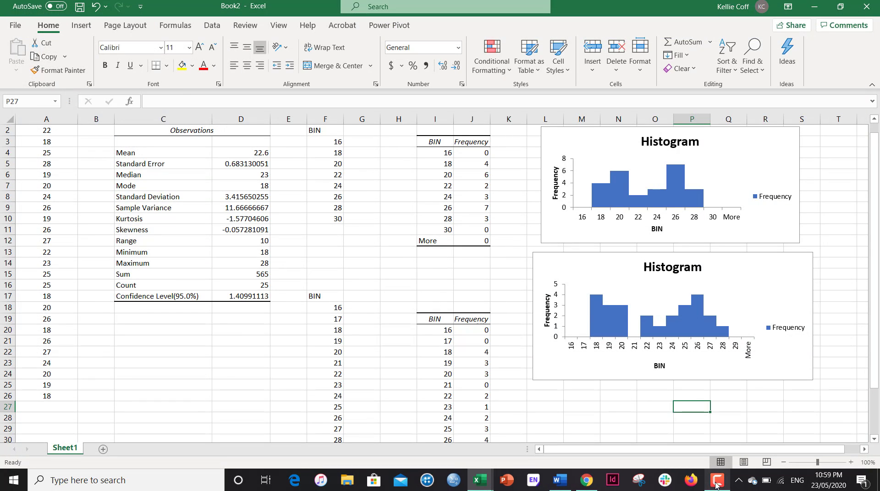